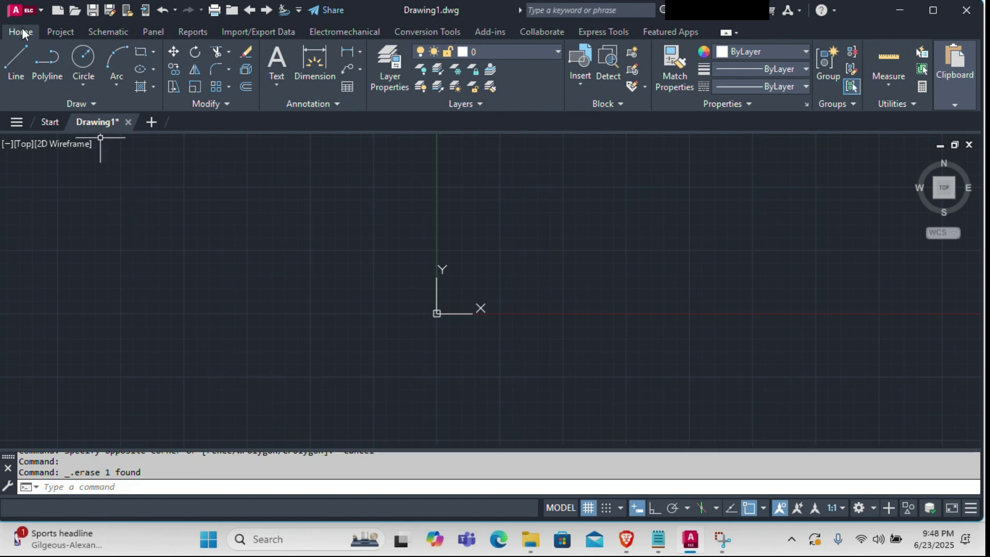
Draw an open zigzag polyline of six segments running across the drawing origin.
{"action": "left_click", "coordinate": [54, 63]}
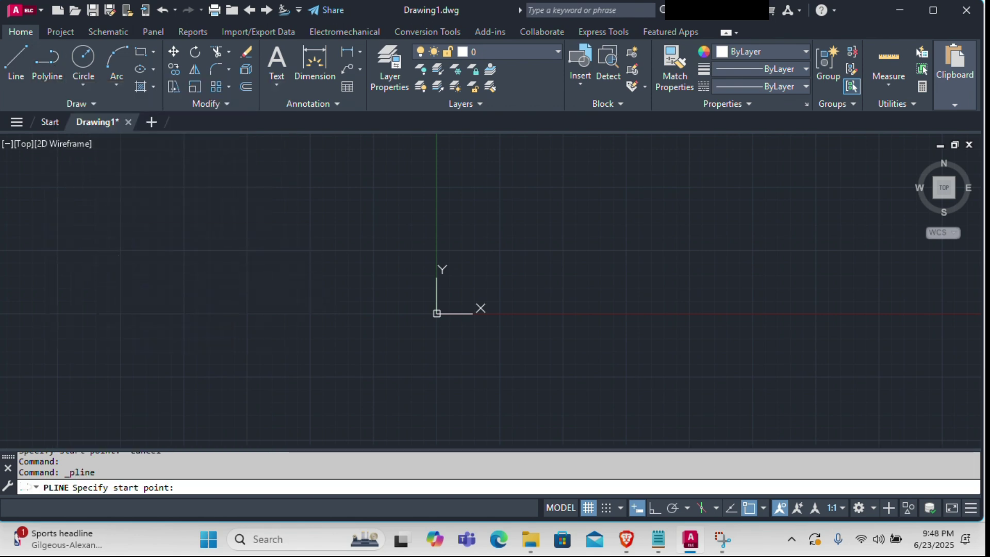
{"action": "left_click", "coordinate": [124, 284]}
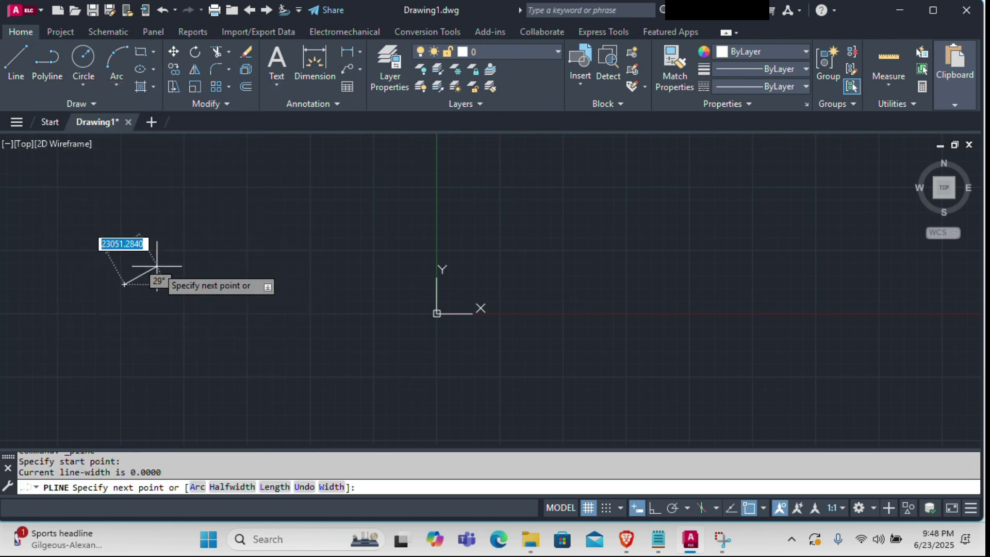
{"action": "left_click", "coordinate": [274, 187]}
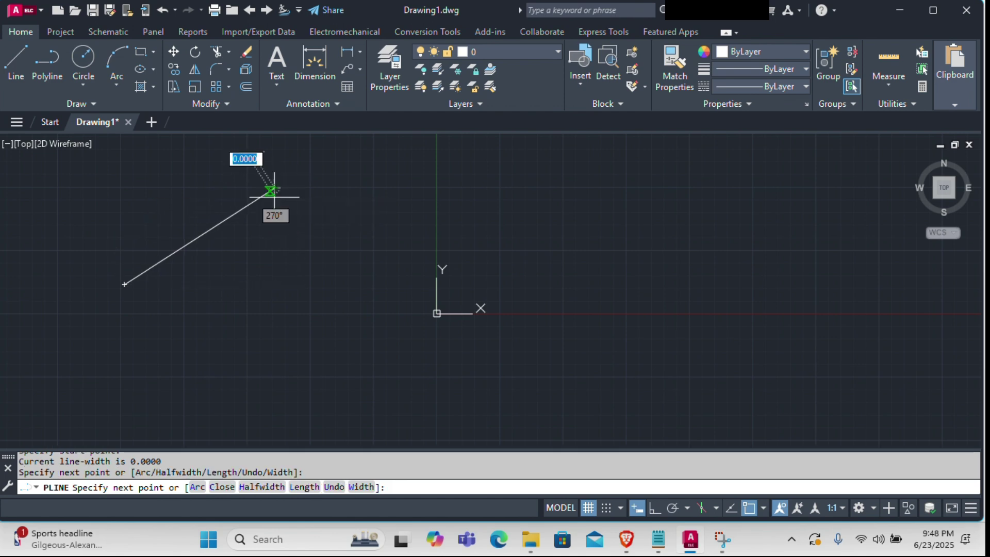
{"action": "left_click", "coordinate": [330, 320]}
{"action": "left_click", "coordinate": [433, 215]}
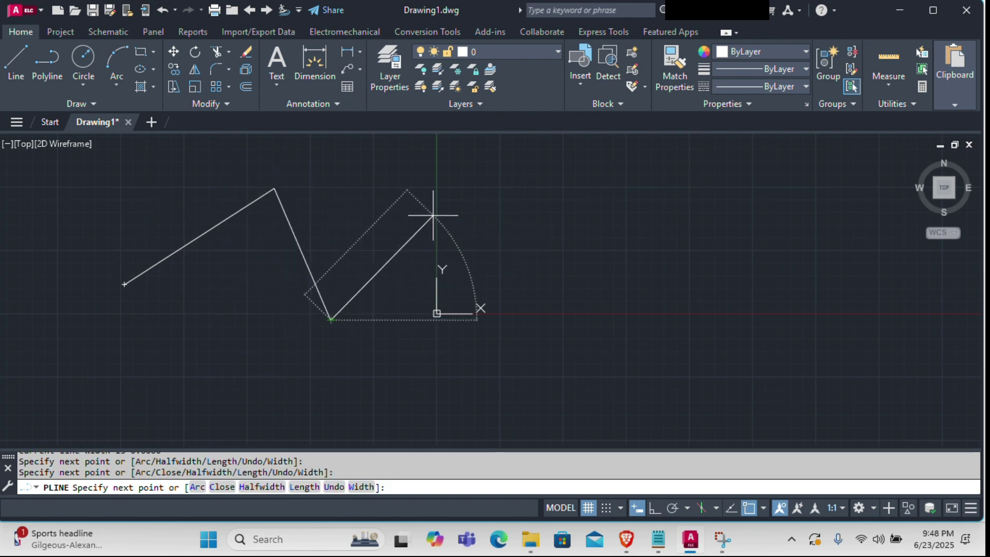
{"action": "left_click", "coordinate": [544, 326]}
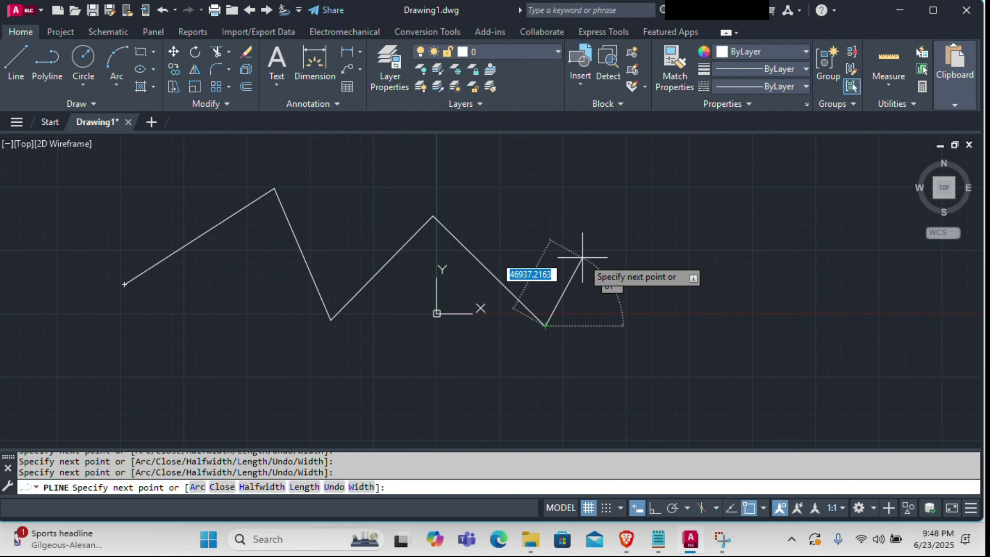
{"action": "left_click", "coordinate": [605, 212]}
{"action": "left_click", "coordinate": [784, 338]}
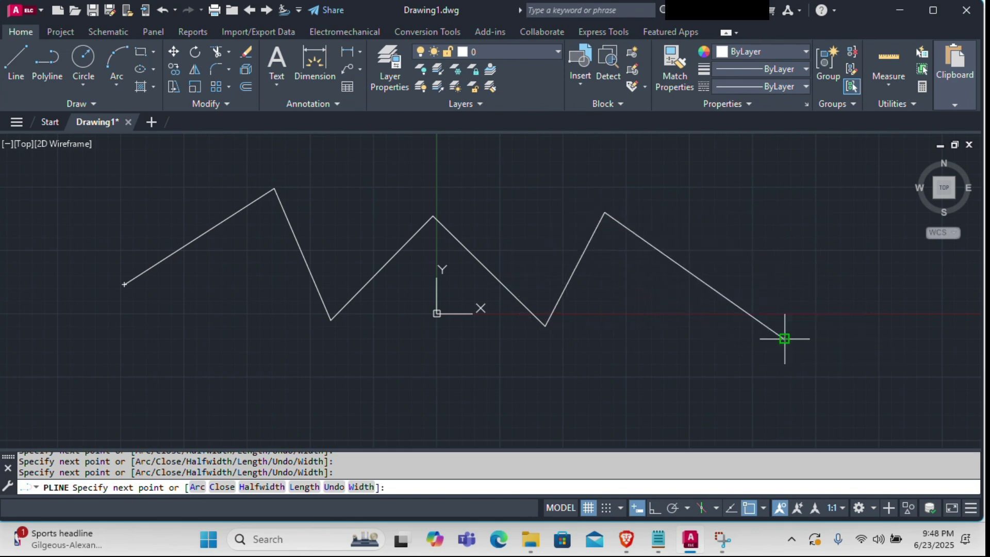
{"action": "key", "text": "Escape"}
Draw a second open zigzag polyline of eight segments above the first one, extending past both its ends.
{"action": "scroll", "coordinate": [629, 304], "scroll_direction": "down", "scroll_amount": 2}
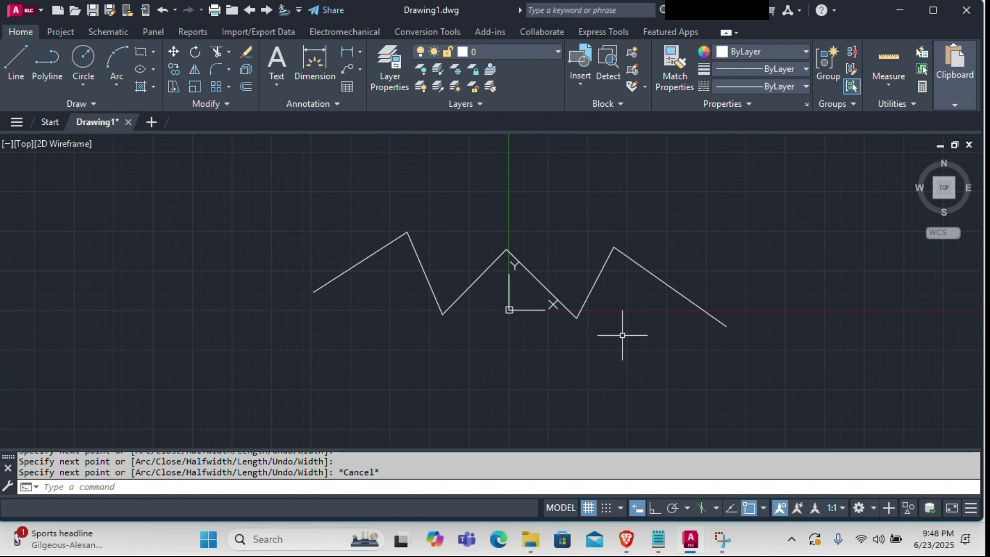
{"action": "left_click", "coordinate": [407, 491]}
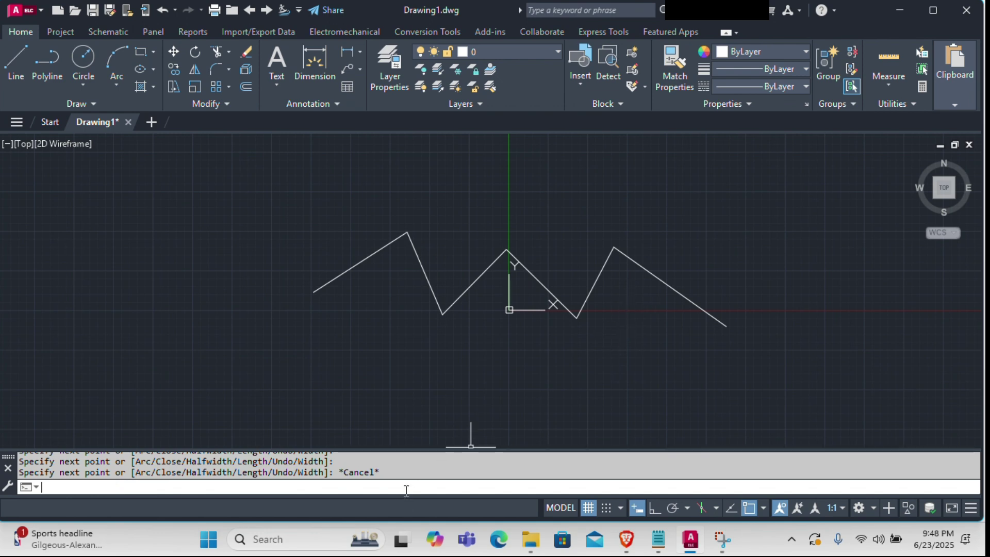
{"action": "type", "text": "PL"}
{"action": "key", "text": "Return"}
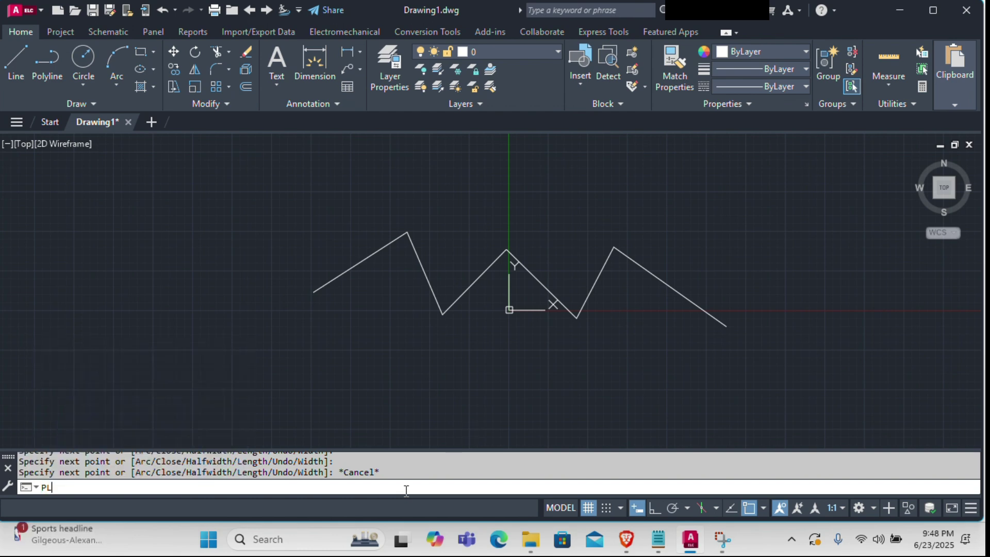
{"action": "left_click", "coordinate": [163, 277]}
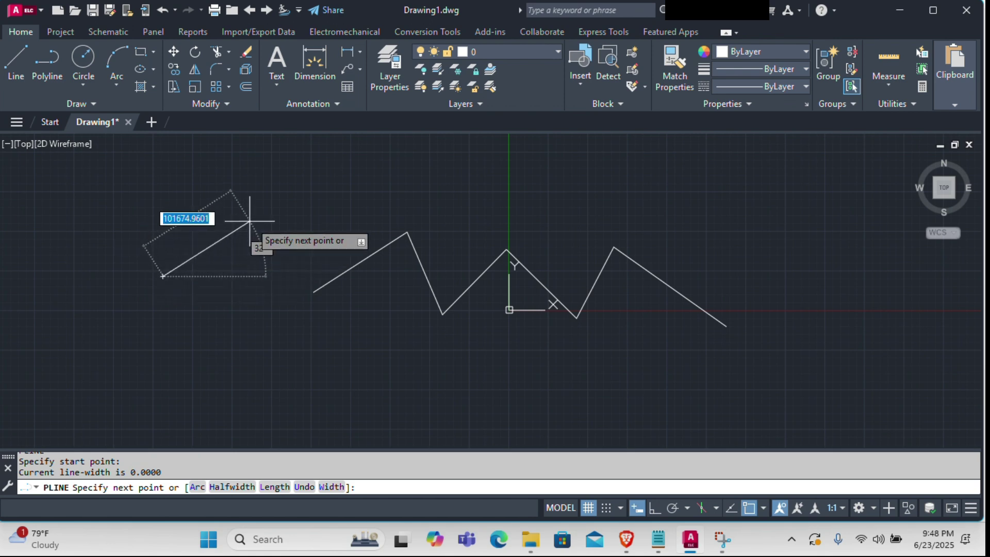
{"action": "left_click", "coordinate": [284, 203]}
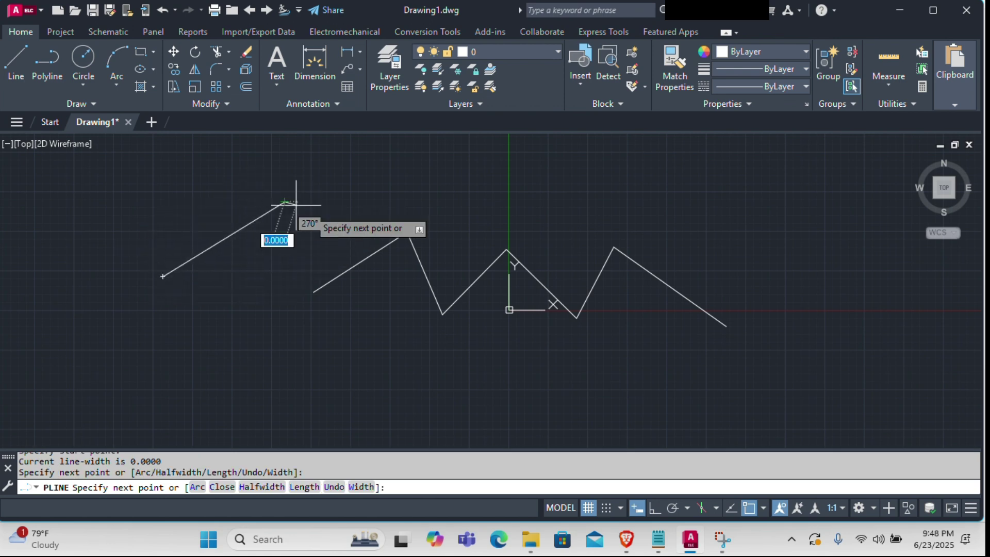
{"action": "left_click", "coordinate": [396, 220]}
{"action": "left_click", "coordinate": [470, 165]}
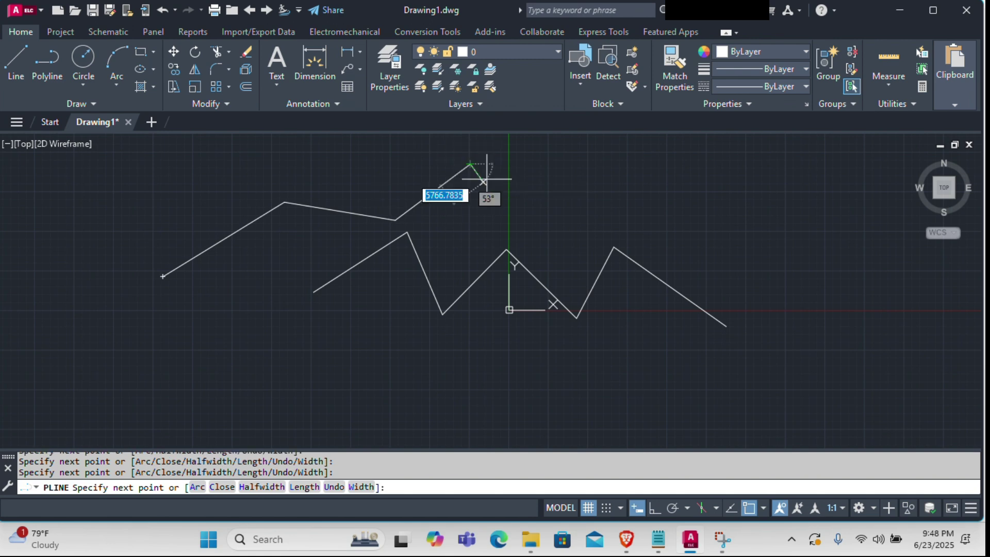
{"action": "left_click", "coordinate": [566, 231]}
{"action": "left_click", "coordinate": [630, 180]}
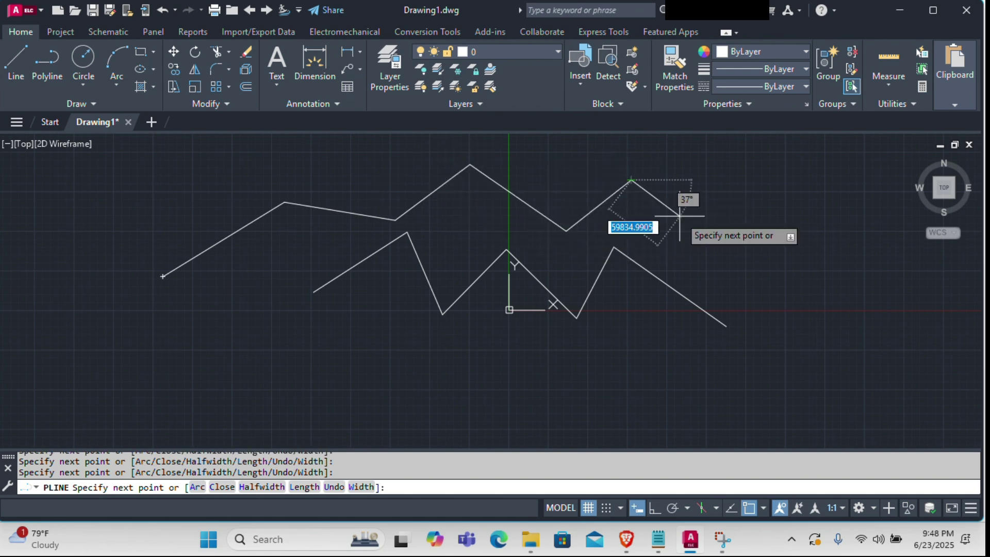
{"action": "left_click", "coordinate": [679, 215]}
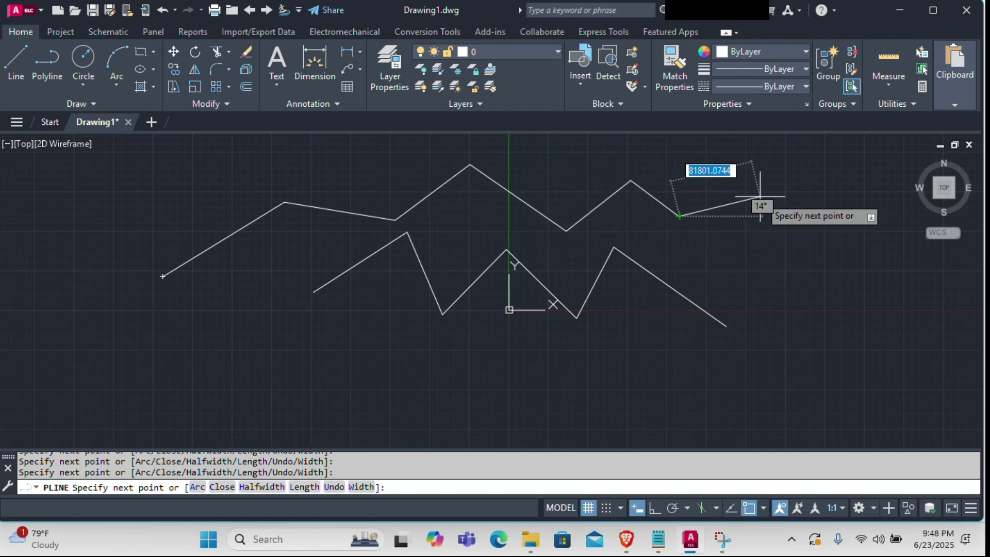
{"action": "left_click", "coordinate": [760, 196]}
{"action": "left_click", "coordinate": [780, 271]}
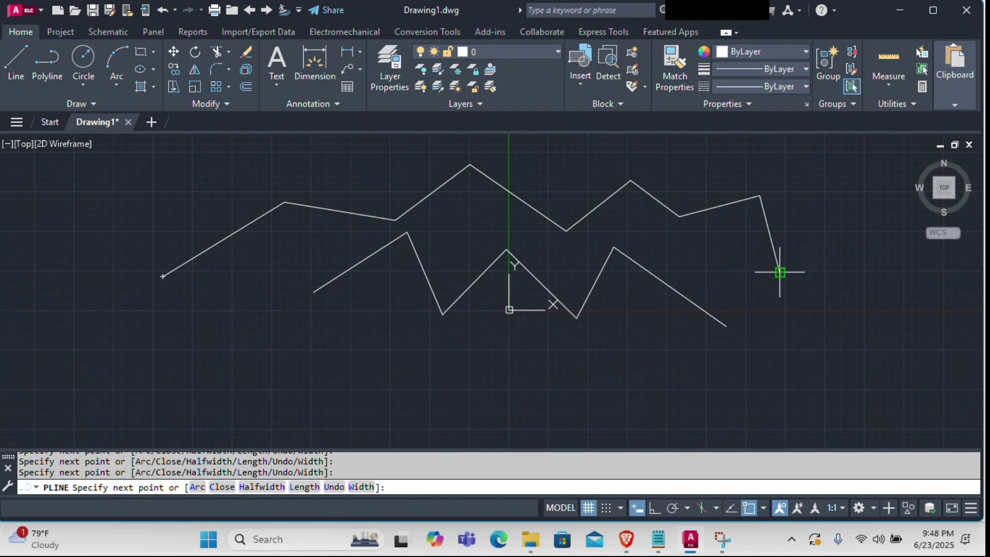
{"action": "key", "text": "Escape"}
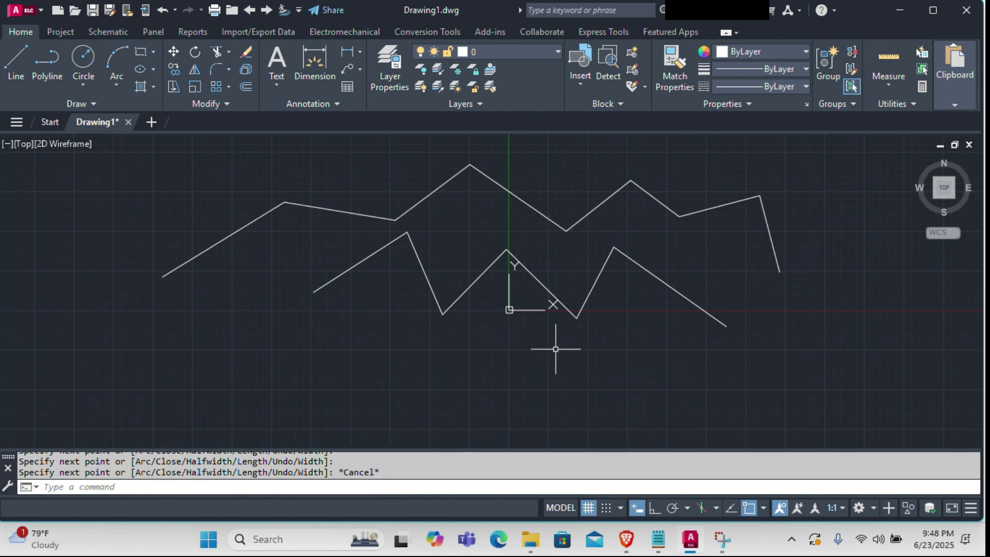
Draw a zigzag chain of seven connected segments above the two polylines with the Line command.
{"action": "scroll", "coordinate": [555, 349], "scroll_direction": "down", "scroll_amount": 2}
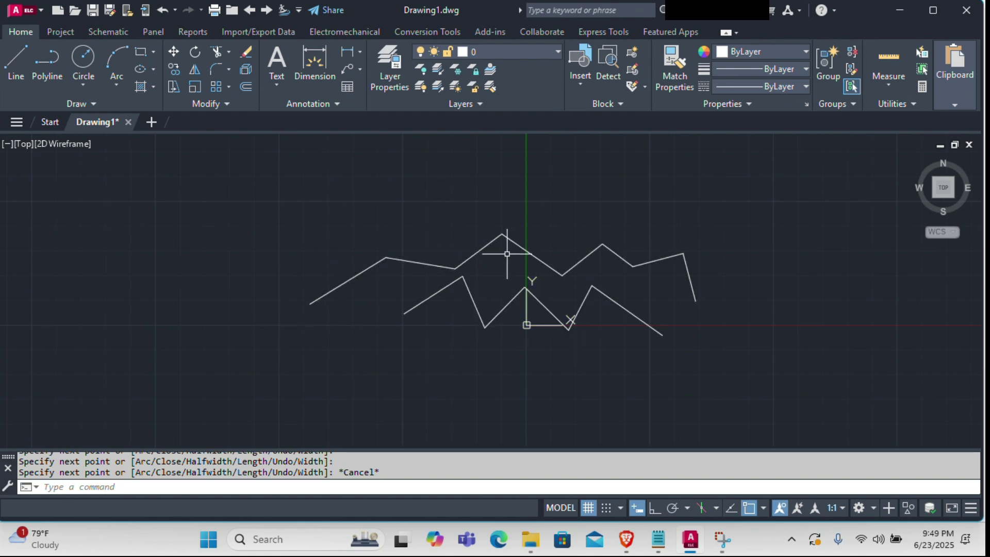
{"action": "left_click", "coordinate": [16, 78]}
{"action": "left_click", "coordinate": [277, 254]}
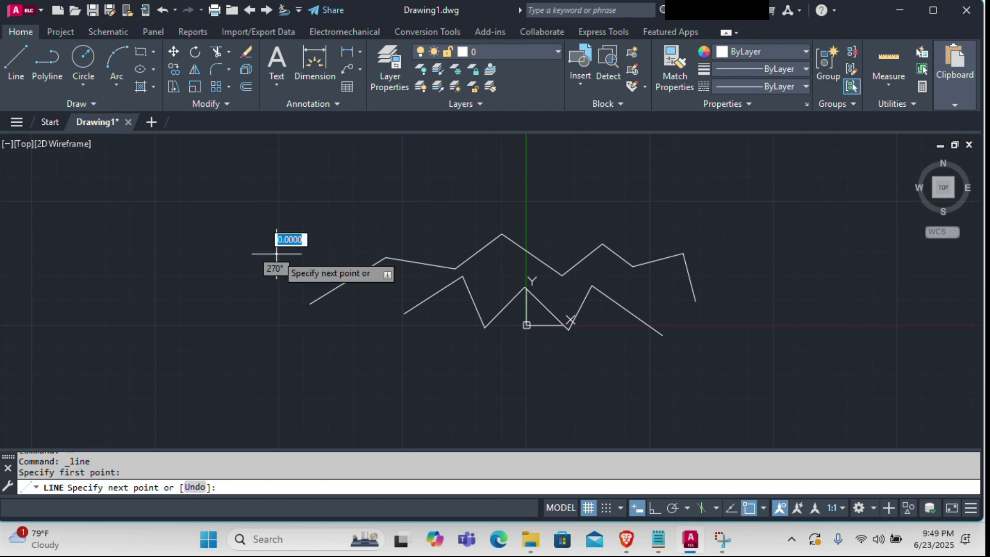
{"action": "left_click", "coordinate": [369, 180]}
{"action": "left_click", "coordinate": [439, 232]}
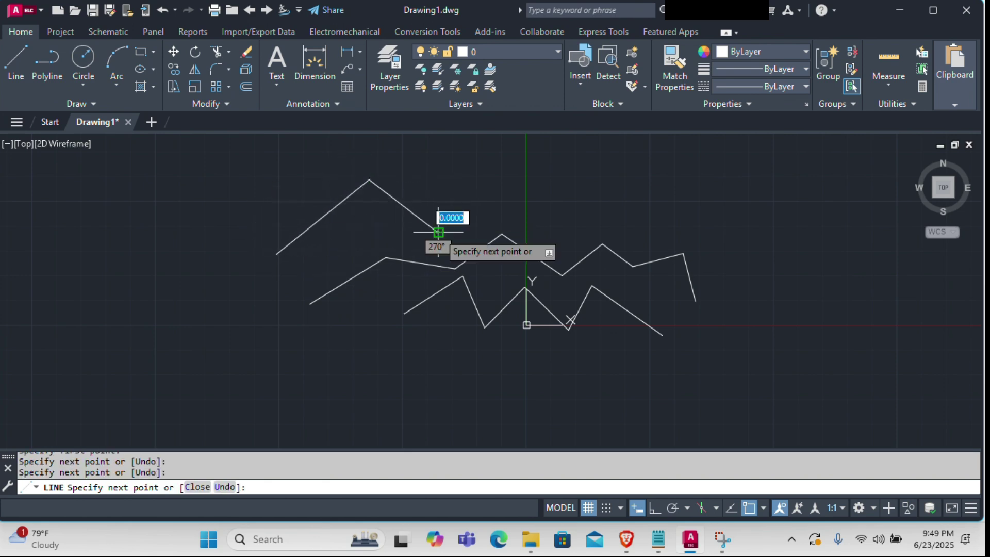
{"action": "left_click", "coordinate": [523, 167]}
{"action": "left_click", "coordinate": [578, 238]}
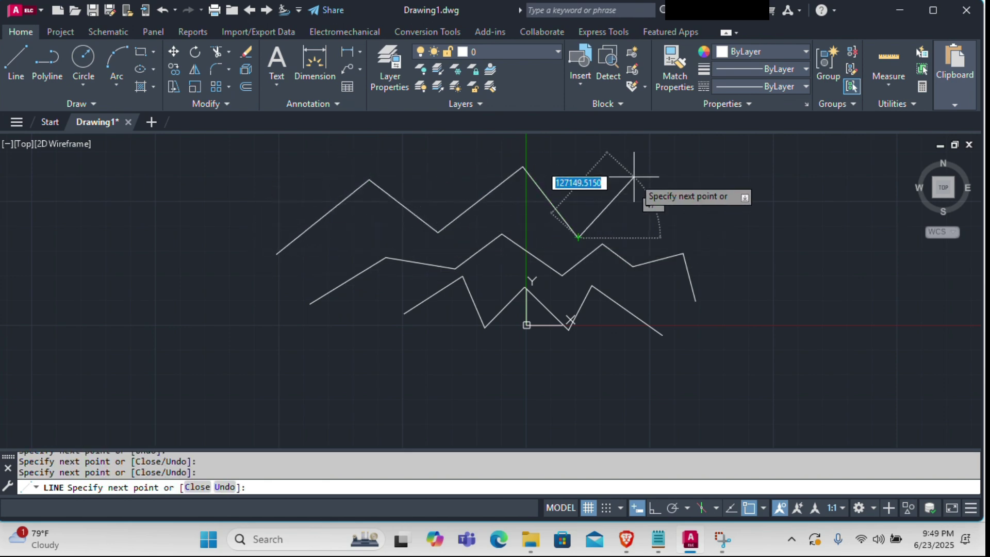
{"action": "left_click", "coordinate": [633, 177]}
{"action": "left_click", "coordinate": [666, 208]}
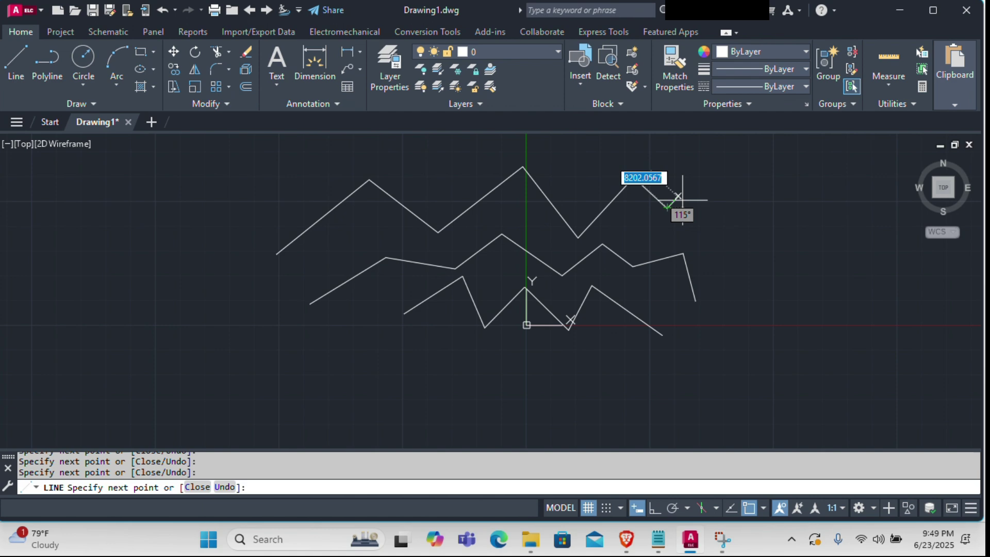
{"action": "left_click", "coordinate": [742, 228]}
{"action": "key", "text": "Escape"}
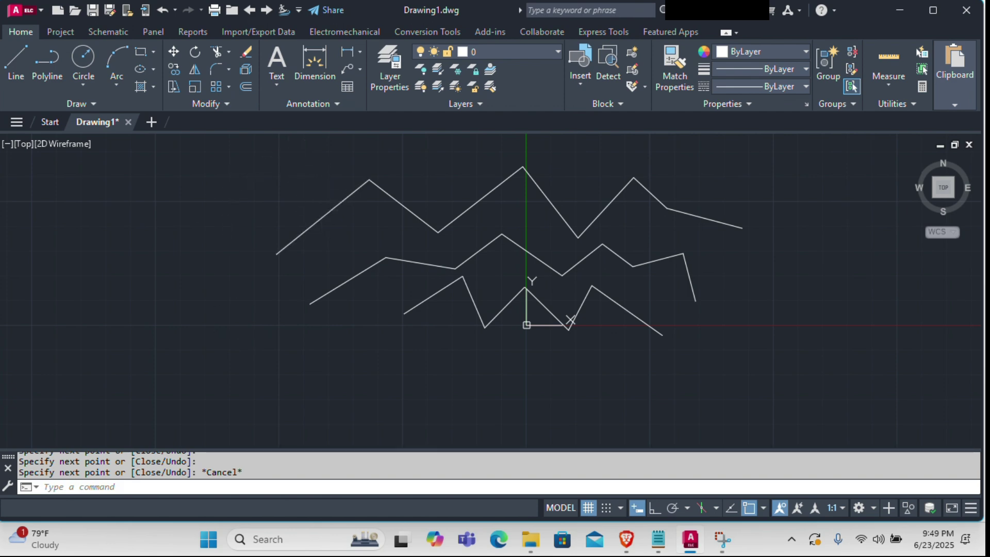
Select the first three segments of the upper line chain one by one to examine their selection, and clear it.
{"action": "left_click", "coordinate": [326, 206]}
{"action": "left_click", "coordinate": [408, 208]}
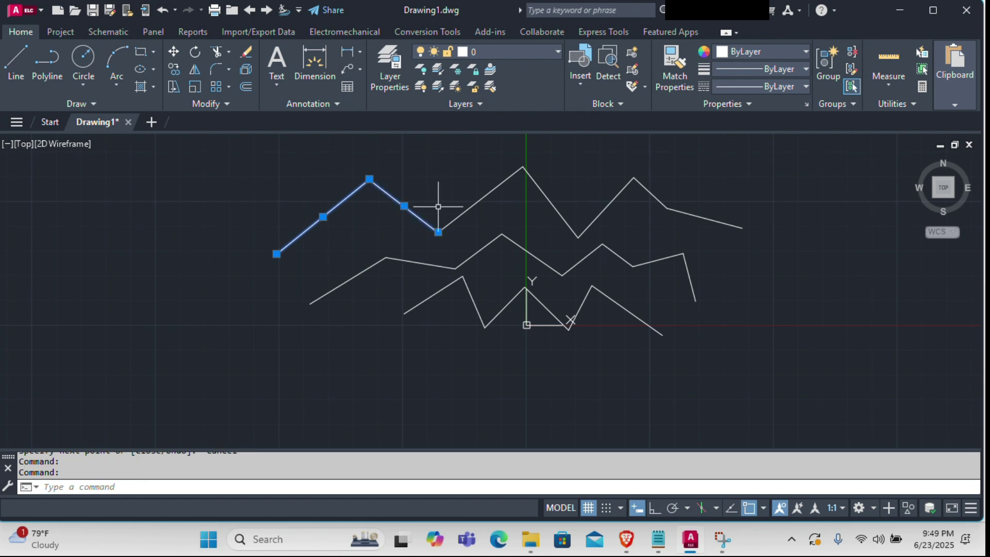
{"action": "left_click", "coordinate": [470, 208]}
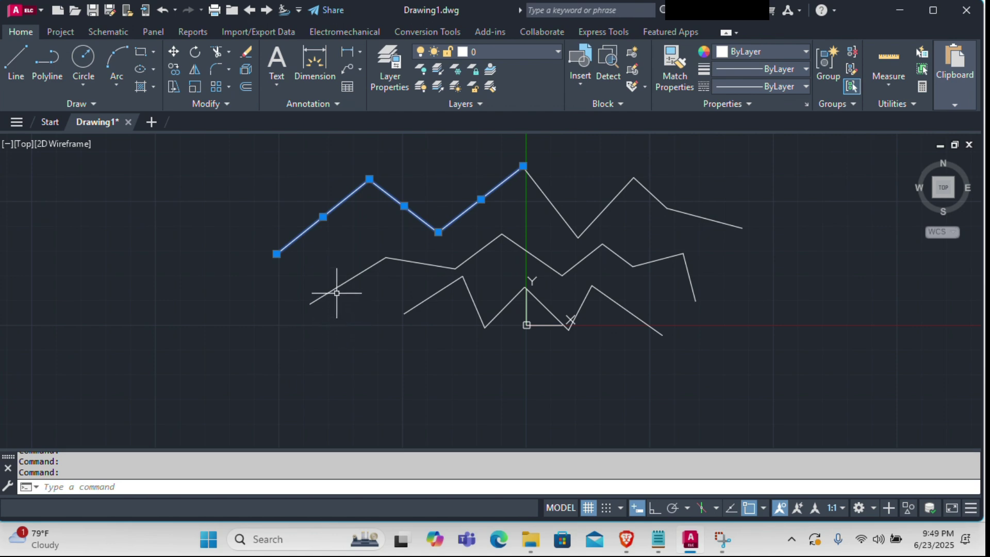
{"action": "key", "text": "Escape"}
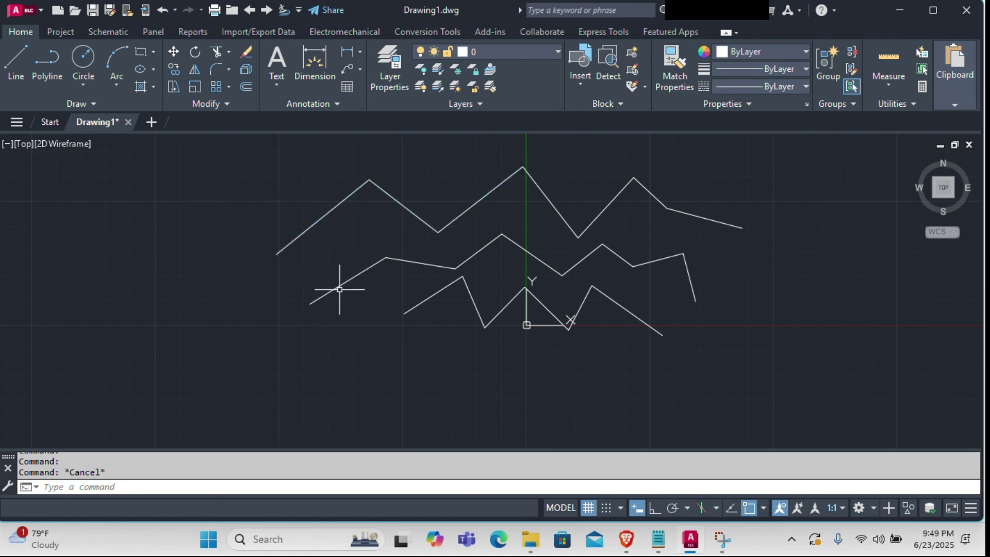
Select the middle polyline at several different segments to examine how a polyline is selected.
{"action": "left_click", "coordinate": [340, 285]}
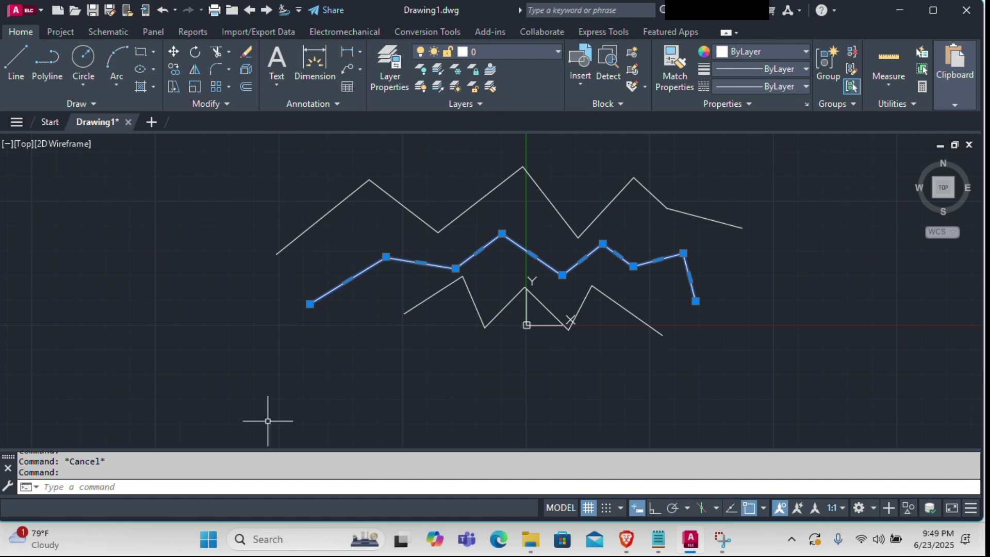
{"action": "key", "text": "Escape"}
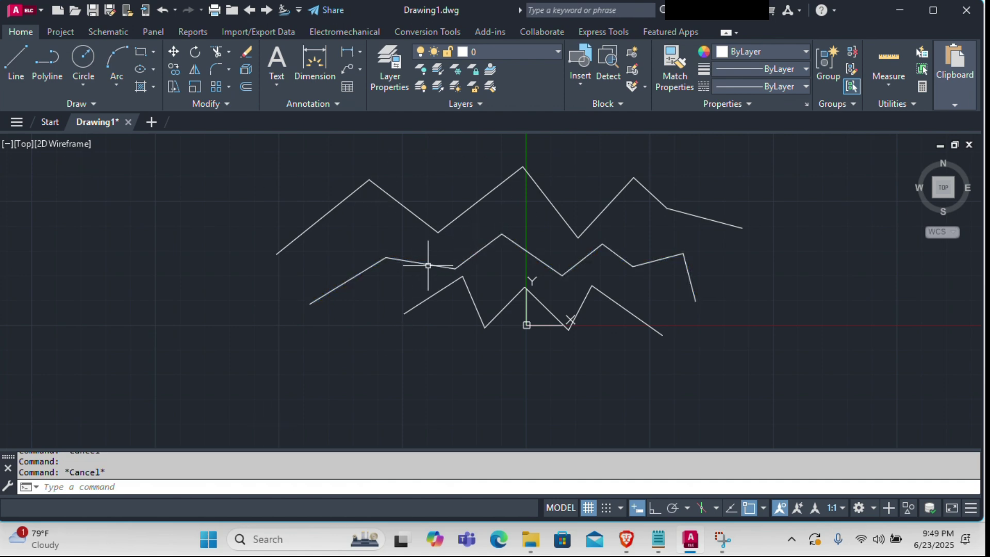
{"action": "left_click", "coordinate": [454, 266]}
{"action": "key", "text": "Escape"}
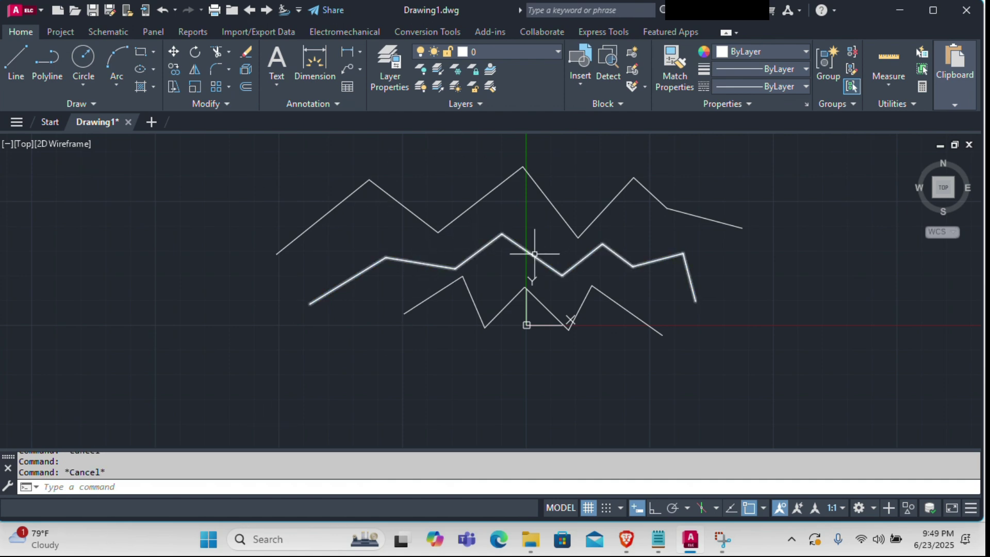
{"action": "left_click", "coordinate": [531, 255]}
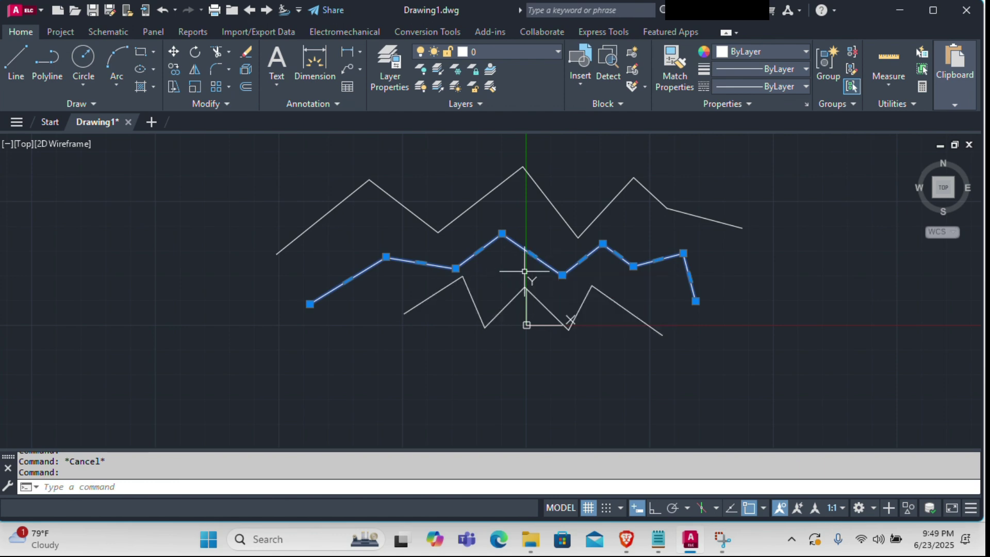
{"action": "left_click", "coordinate": [532, 254]}
{"action": "key", "text": "Escape"}
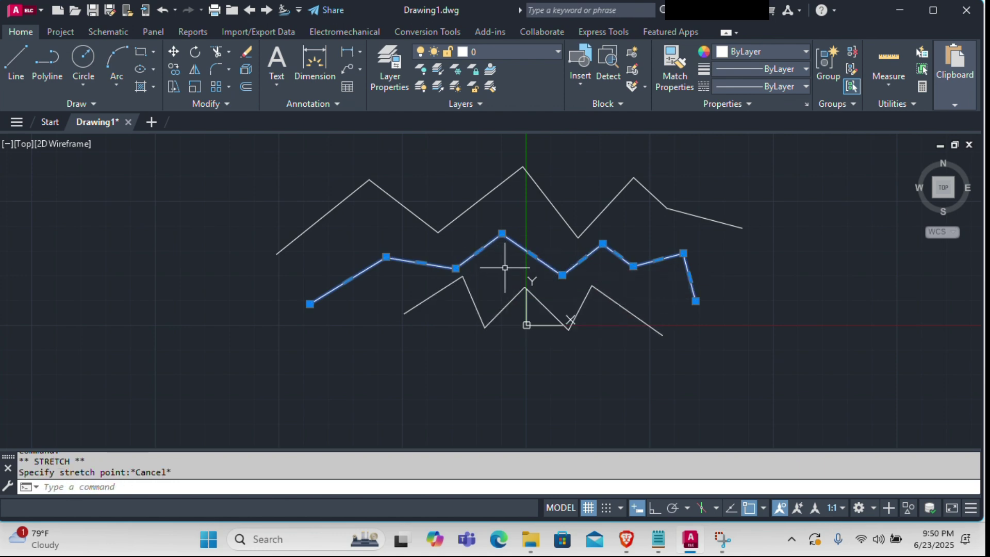
Add the lower polyline and the first two upper line segments to the selection for comparison, and clear the selection.
{"action": "left_click", "coordinate": [530, 288]}
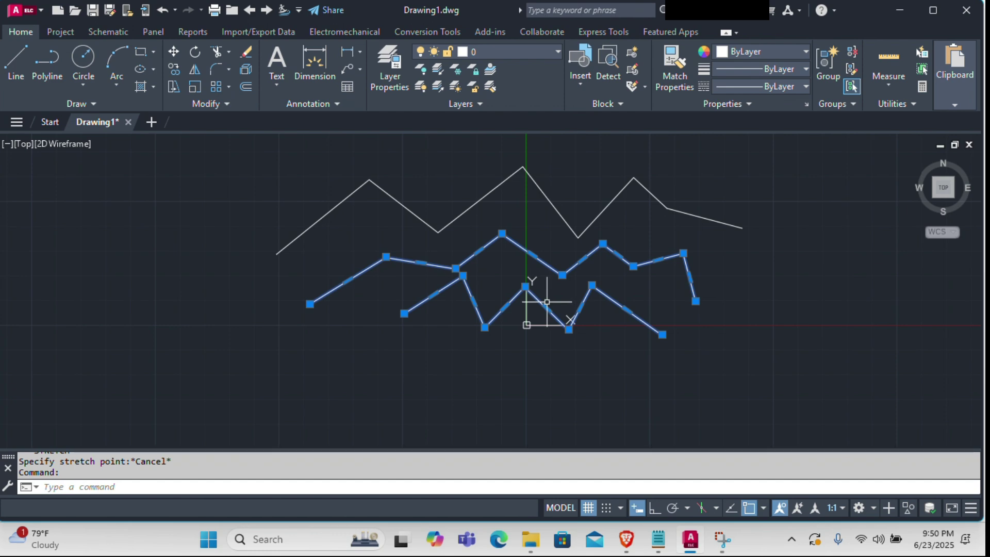
{"action": "left_click", "coordinate": [334, 207]}
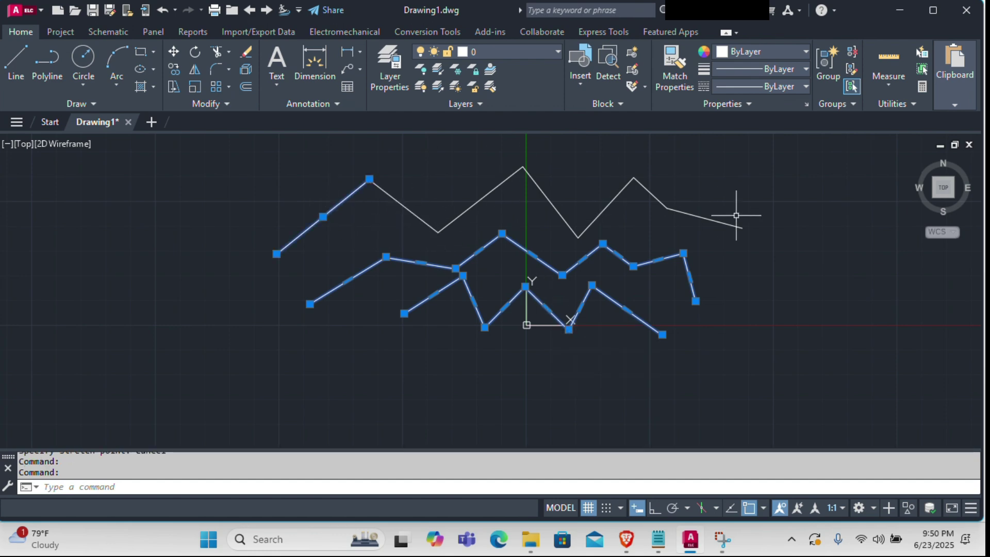
{"action": "left_click", "coordinate": [410, 210]}
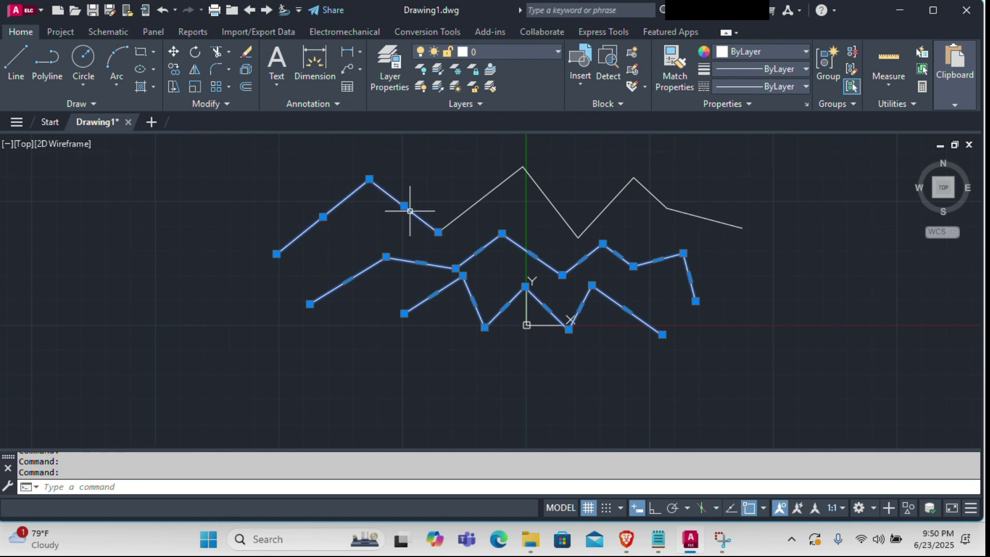
{"action": "left_click", "coordinate": [493, 184]}
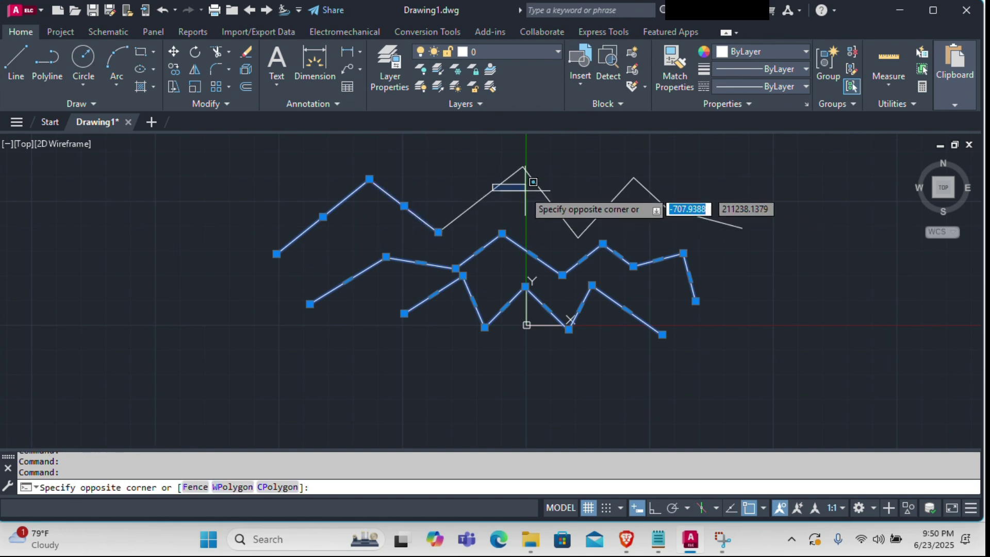
{"action": "key", "text": "Escape"}
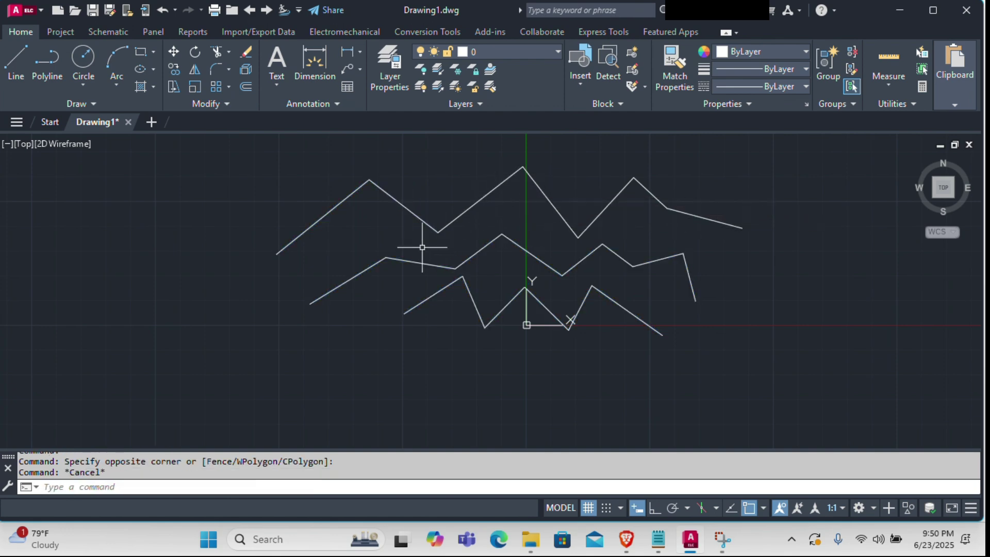
Select the middle and lower polylines together to examine how each highlights as one object, and clear the selection.
{"action": "left_click", "coordinate": [416, 263]}
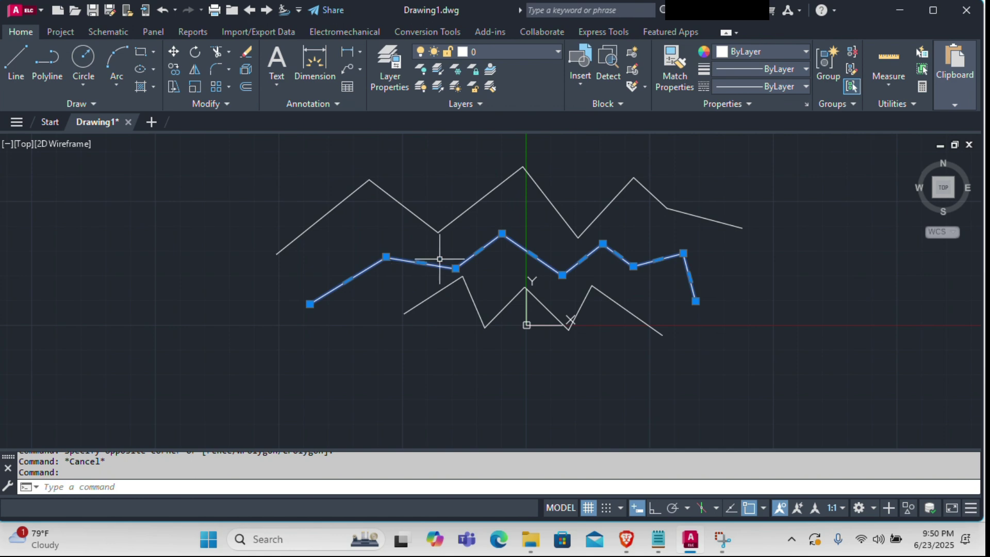
{"action": "left_click", "coordinate": [529, 290]}
{"action": "mouse_move", "coordinate": [546, 308]}
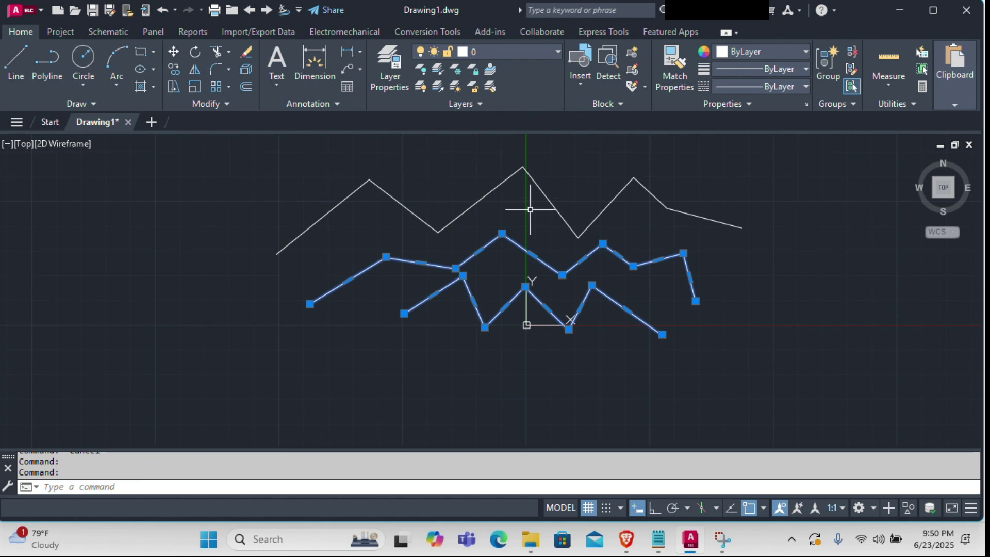
{"action": "left_click", "coordinate": [415, 282]}
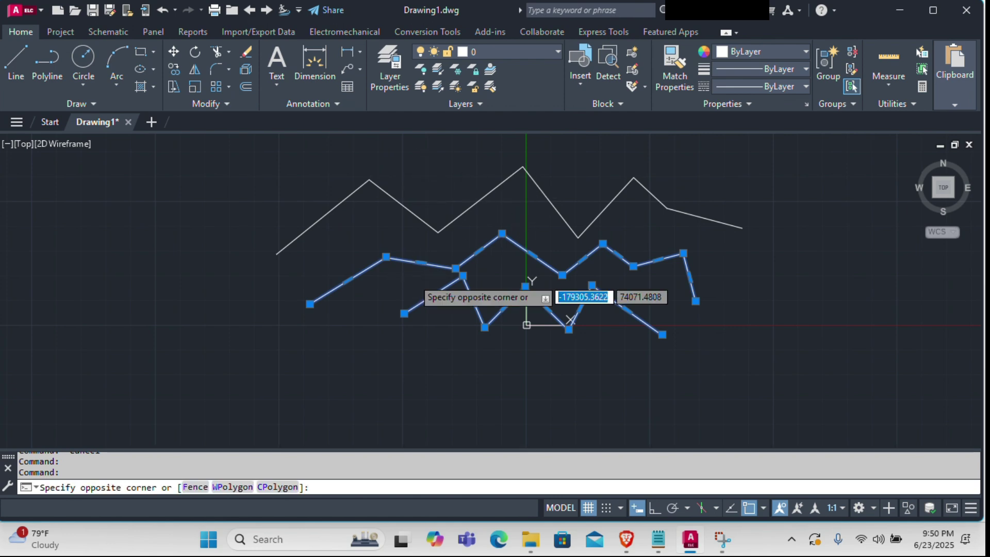
{"action": "key", "text": "Escape"}
{"action": "key", "text": "Escape"}
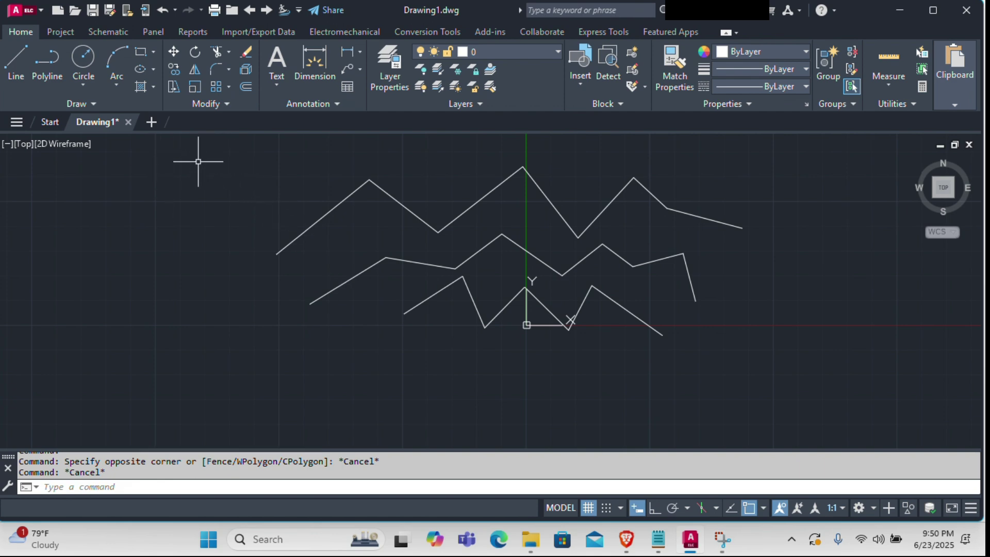
Select all objects in the drawing and erase them.
{"action": "key", "text": "ctrl+a"}
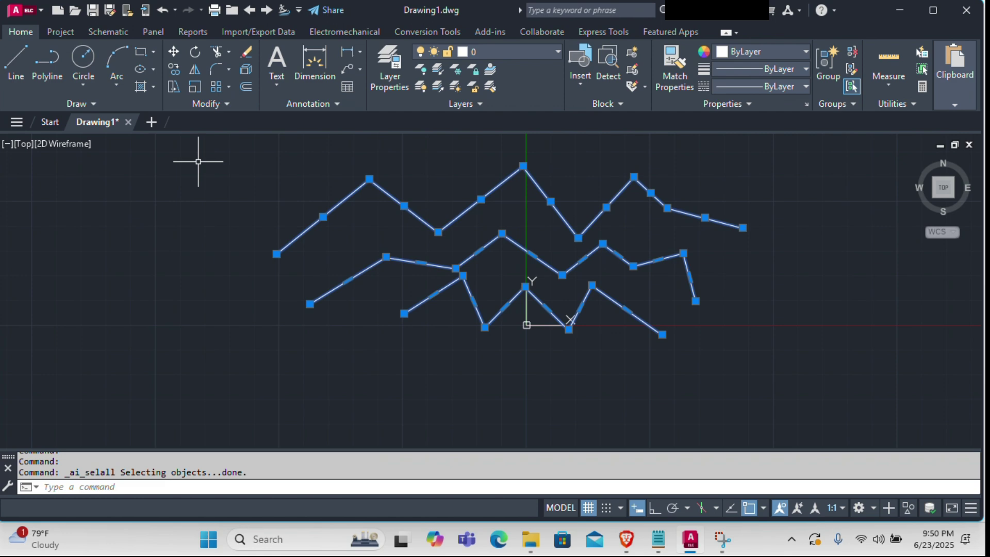
{"action": "key", "text": "Delete"}
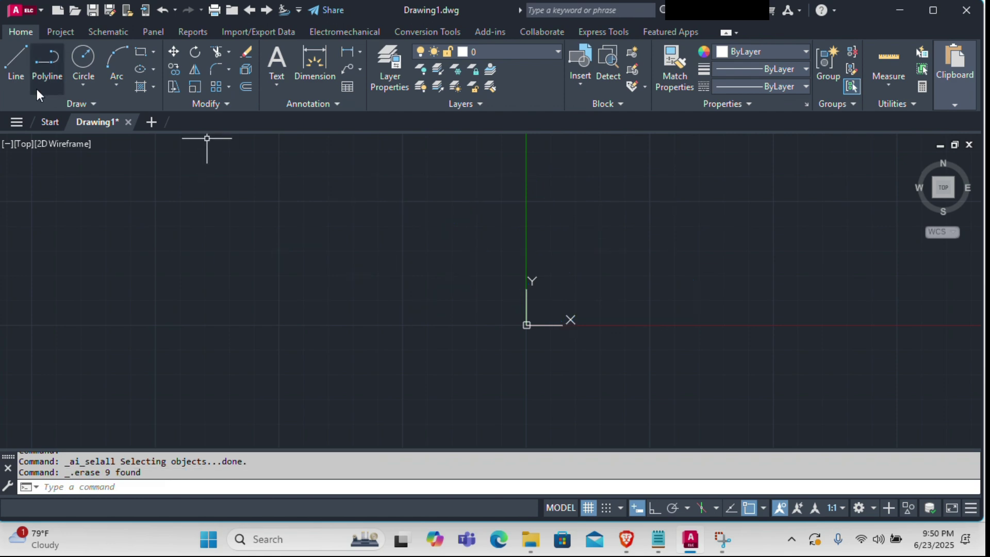
Draw a single, nearly horizontal segment with the Line command, end the command, and erase the segment.
{"action": "left_click", "coordinate": [14, 76]}
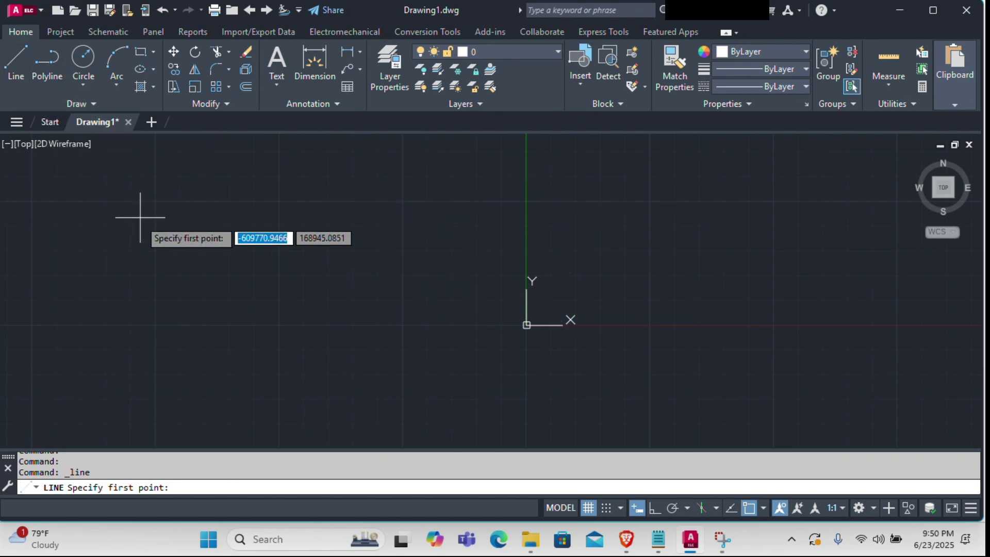
{"action": "left_click", "coordinate": [187, 261]}
{"action": "left_click", "coordinate": [439, 259]}
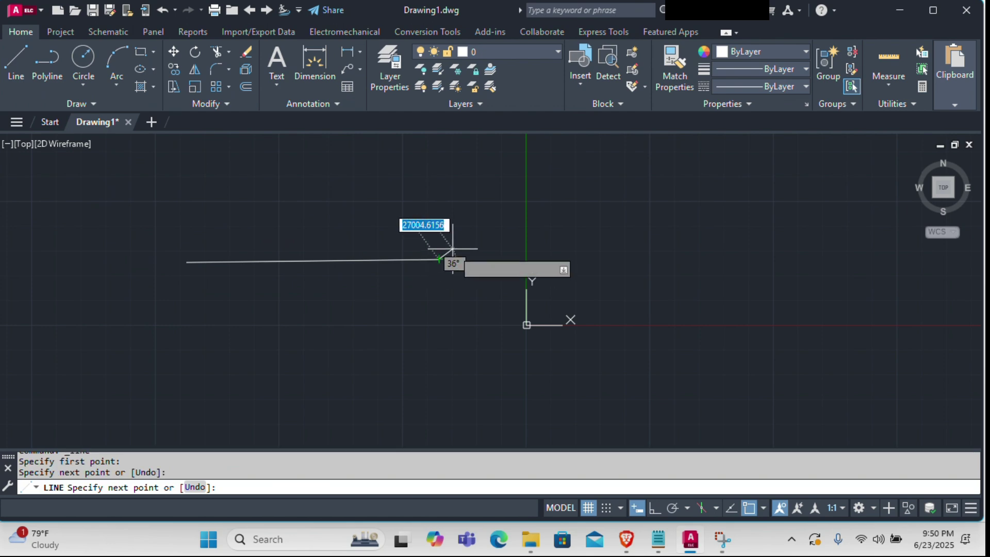
{"action": "key", "text": "Escape"}
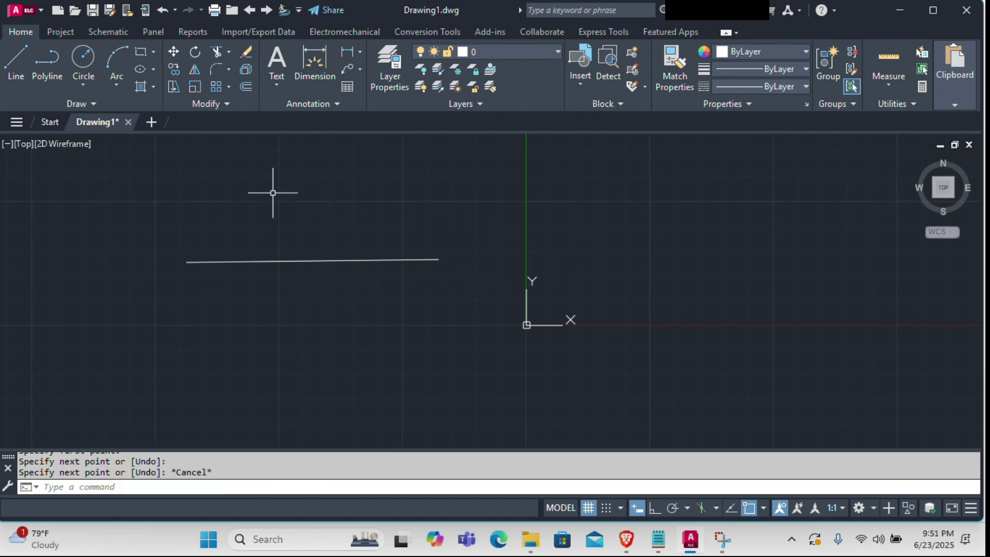
{"action": "key", "text": "Escape"}
{"action": "left_click", "coordinate": [323, 262]}
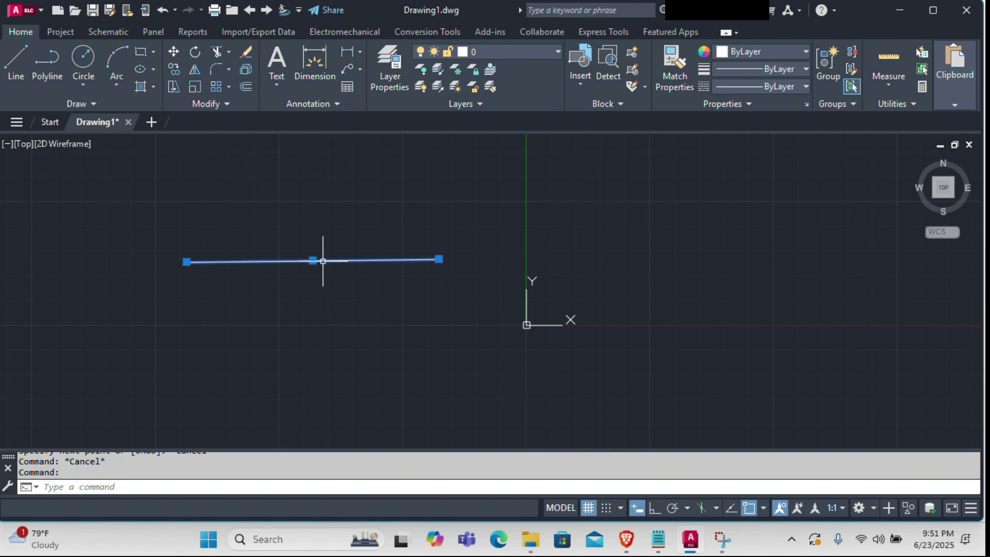
{"action": "key", "text": "Delete"}
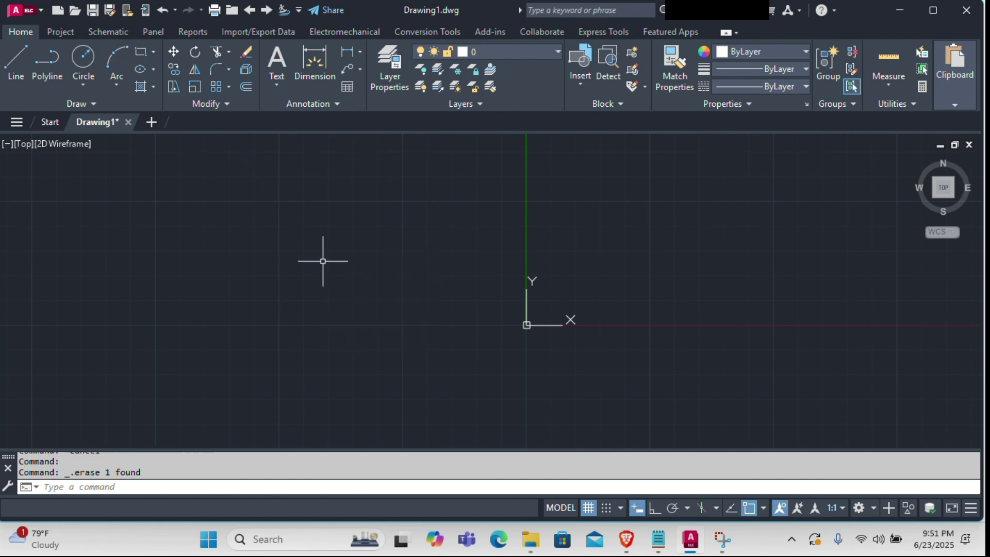
Start a polyline with a long horizontal segment followed by a shorter segment rising steeply to the right.
{"action": "left_click", "coordinate": [42, 61]}
{"action": "left_click", "coordinate": [138, 265]}
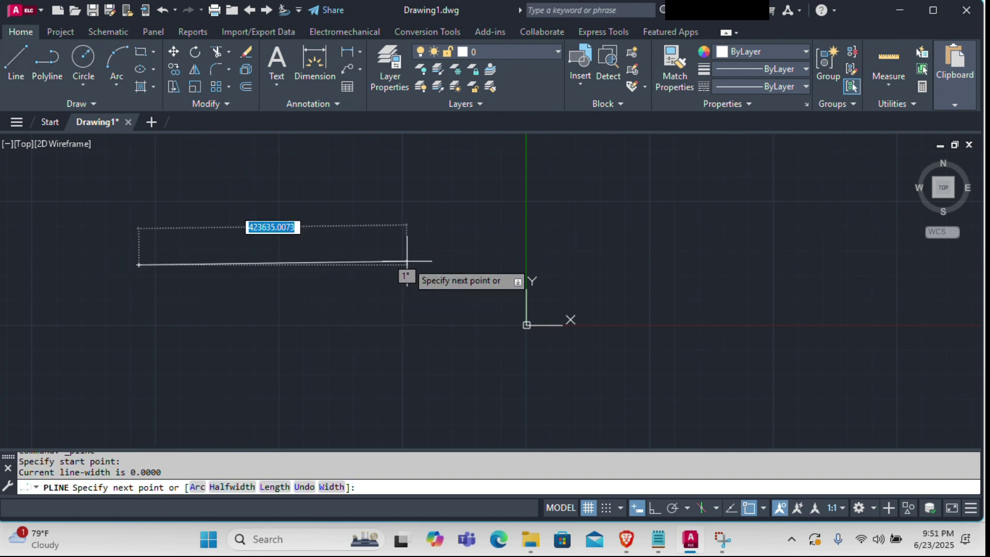
{"action": "left_click", "coordinate": [418, 265]}
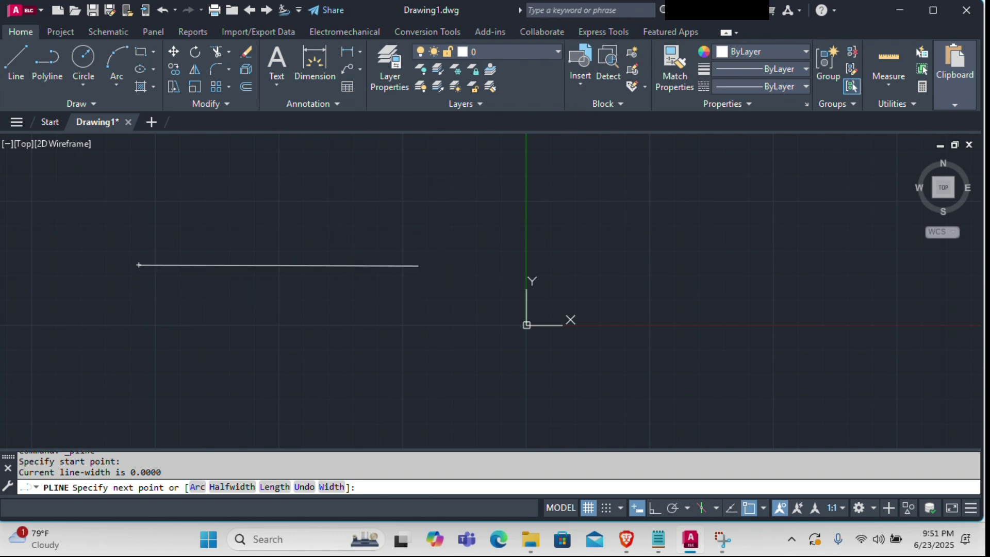
{"action": "left_click", "coordinate": [462, 182]}
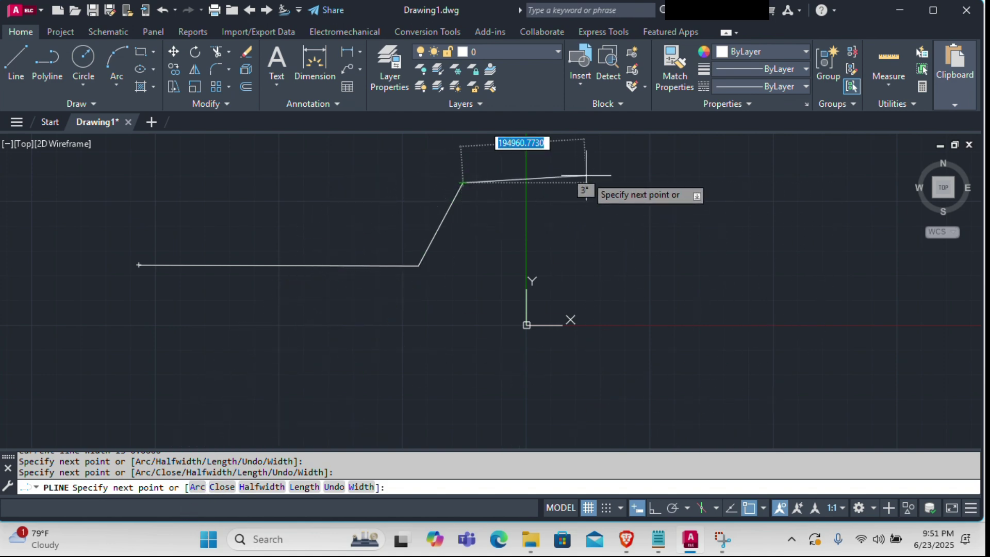
Switch the polyline to Arc mode and add an upward arc, a downward arc and a large arc curving back below.
{"action": "type", "text": "a"}
{"action": "key", "text": "Return"}
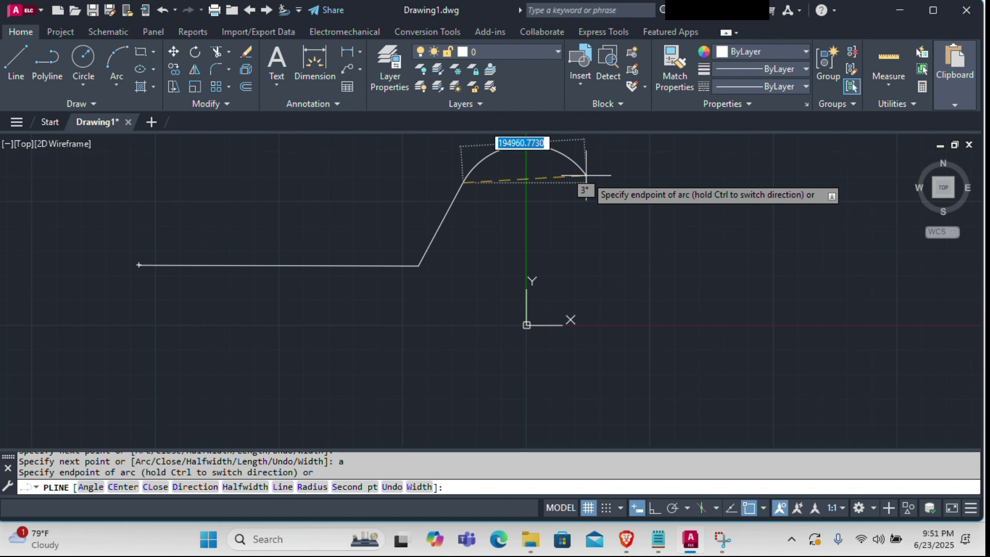
{"action": "left_click", "coordinate": [630, 182]}
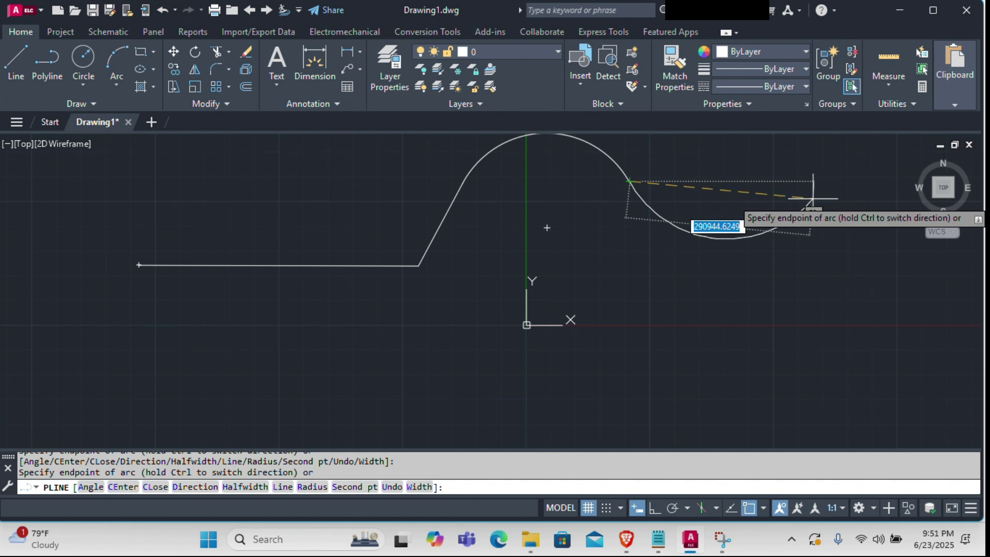
{"action": "left_click", "coordinate": [813, 198]}
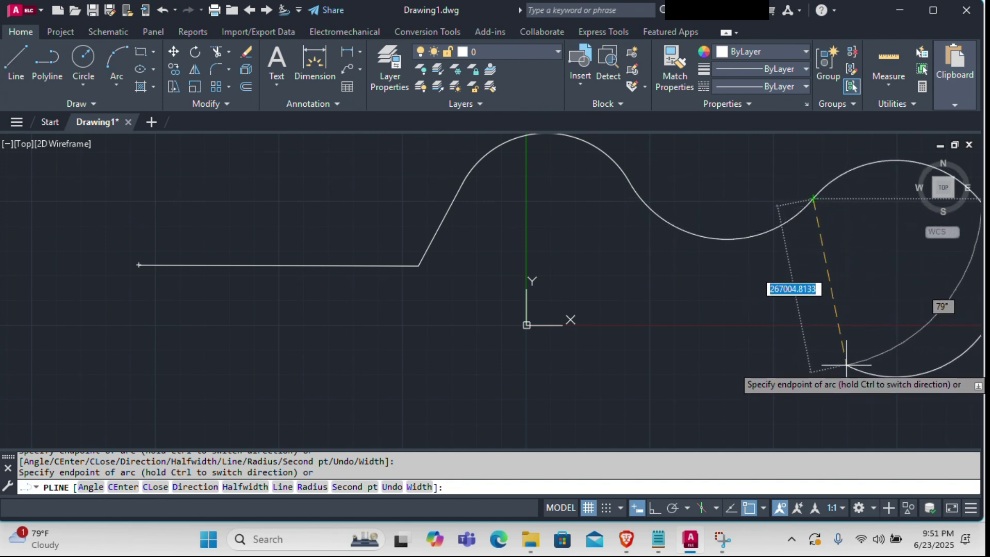
{"action": "left_click", "coordinate": [846, 364]}
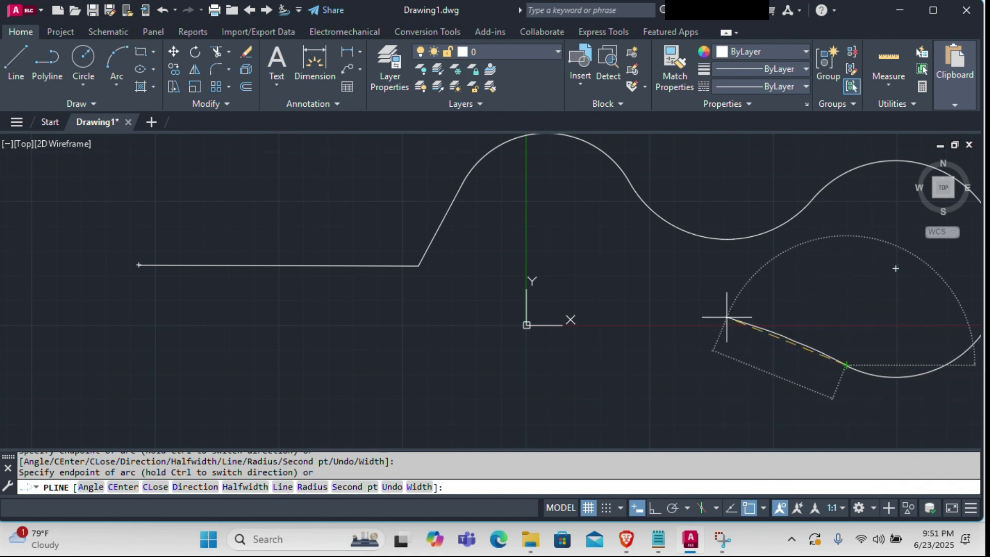
Return the polyline to Line mode, add three straight segments leftward and one up to the start point, and end the command.
{"action": "type", "text": "l"}
{"action": "key", "text": "Return"}
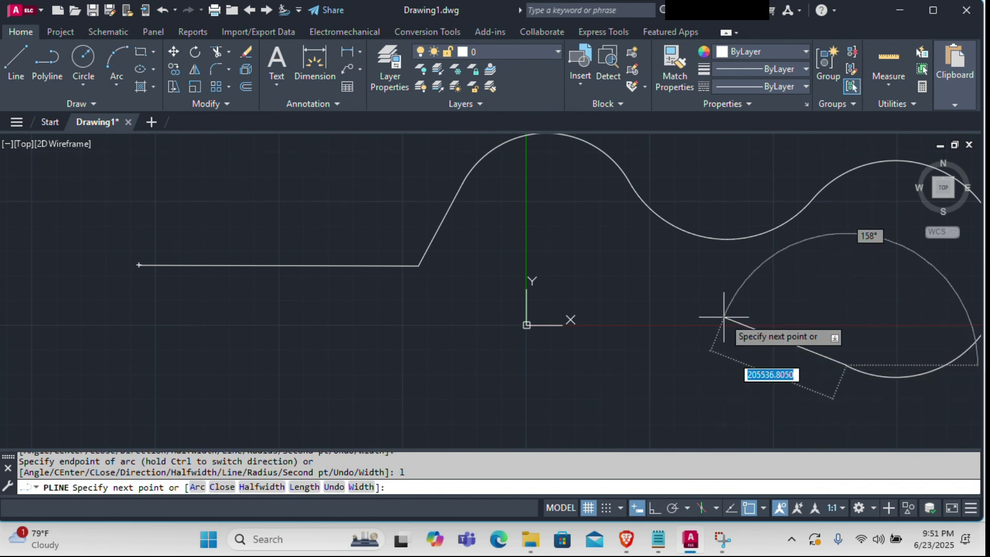
{"action": "left_click", "coordinate": [704, 370]}
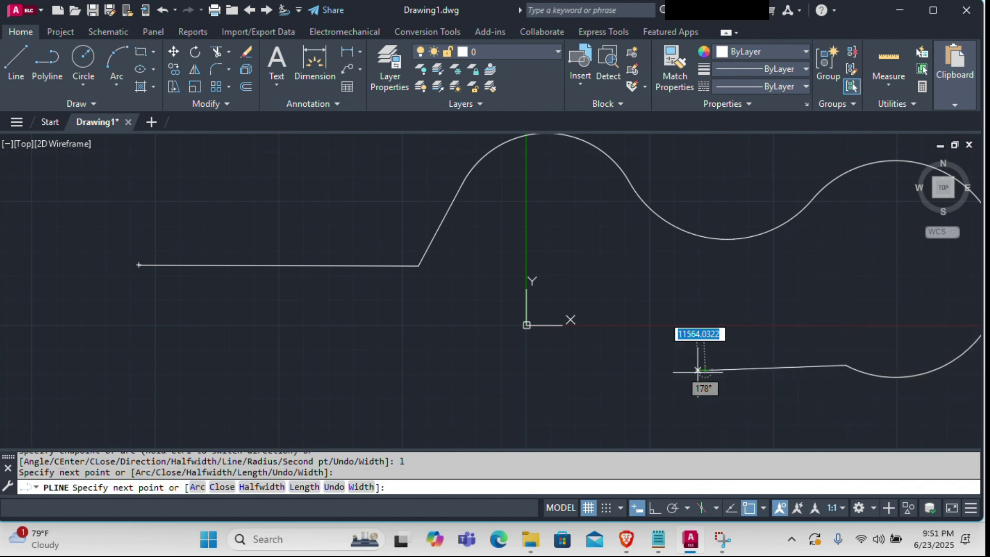
{"action": "left_click", "coordinate": [336, 370]}
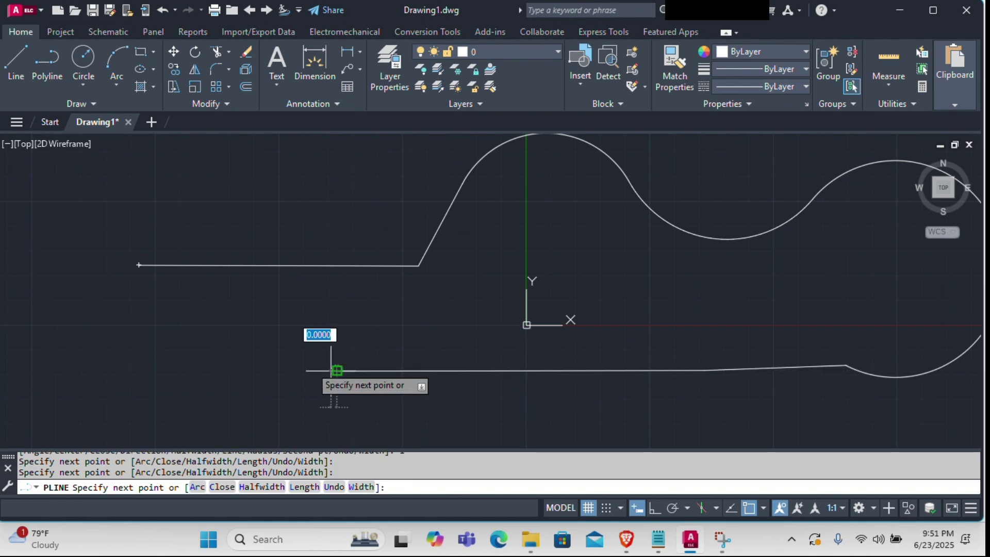
{"action": "left_click", "coordinate": [142, 363]}
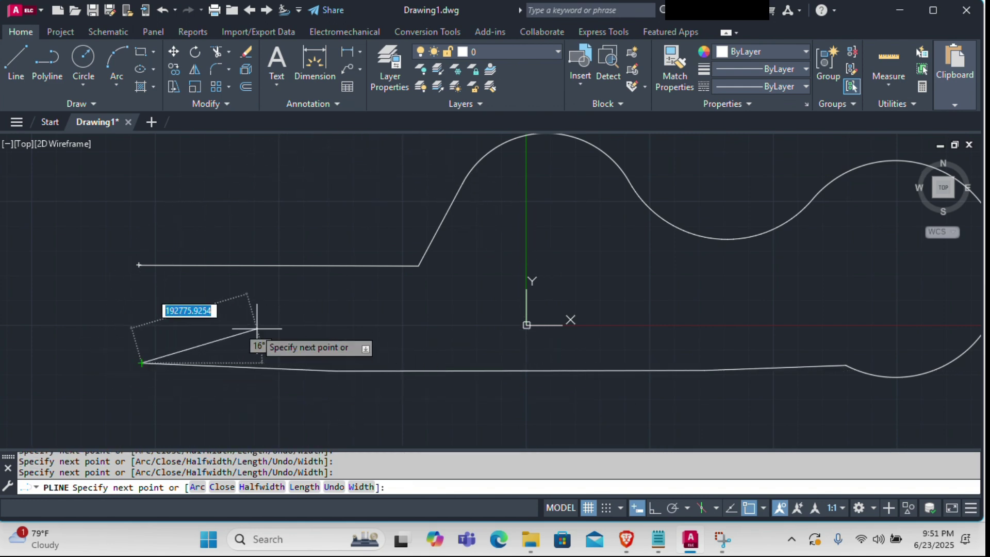
{"action": "left_click", "coordinate": [138, 265]}
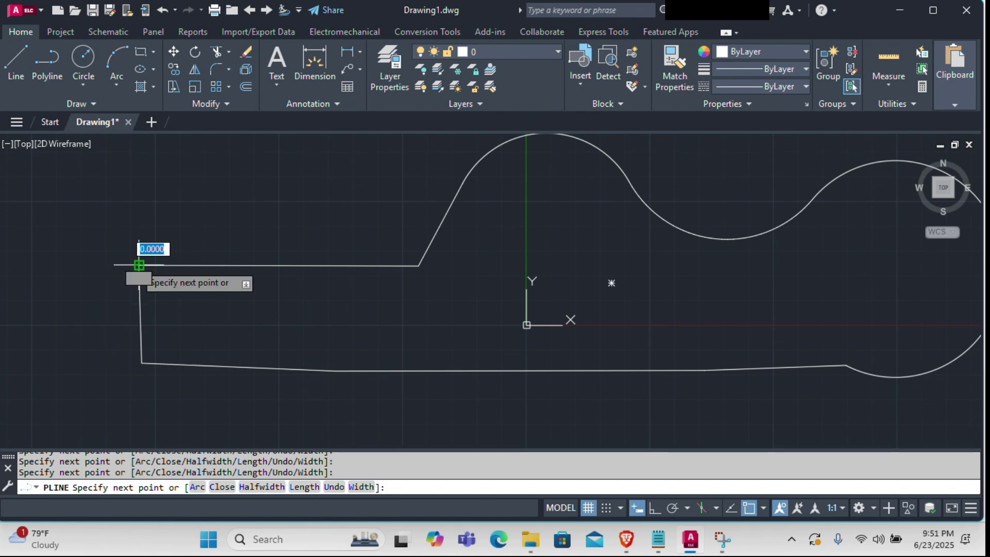
{"action": "scroll", "coordinate": [342, 302], "scroll_direction": "down", "scroll_amount": 4}
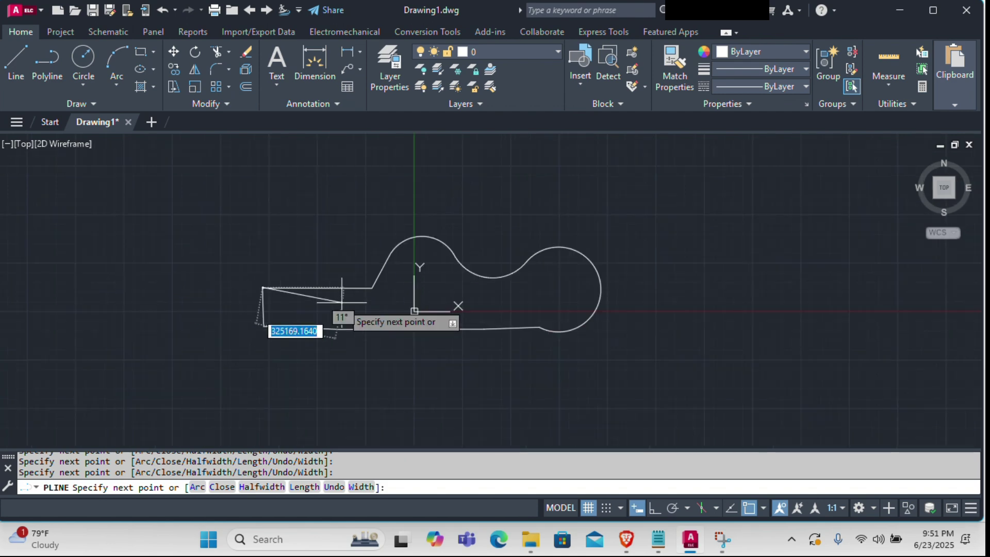
{"action": "key", "text": "Escape"}
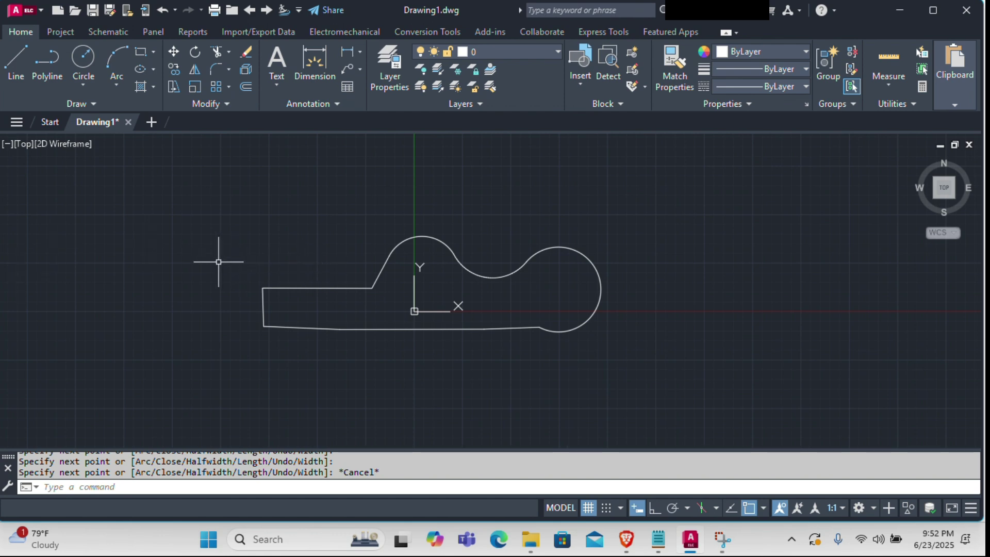
Select the whole closed line-and-arc polyline with a selection window and erase it.
{"action": "left_click", "coordinate": [191, 247]}
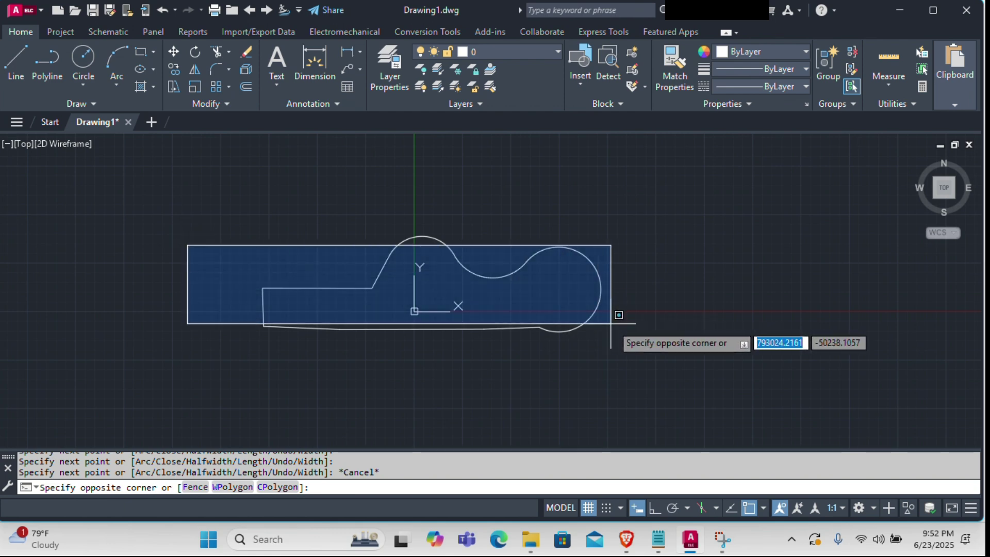
{"action": "left_click", "coordinate": [688, 354]}
{"action": "left_click", "coordinate": [249, 199]}
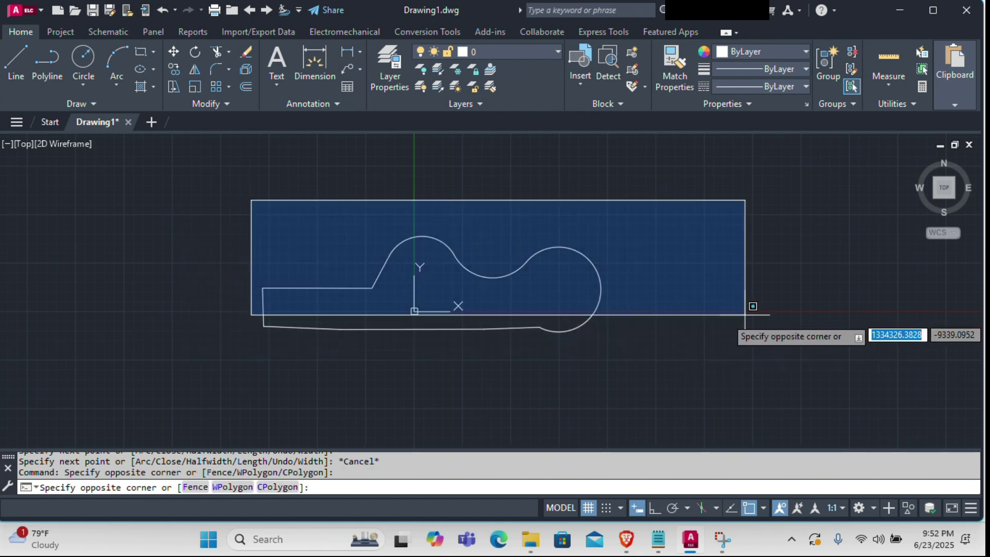
{"action": "left_click", "coordinate": [696, 352]}
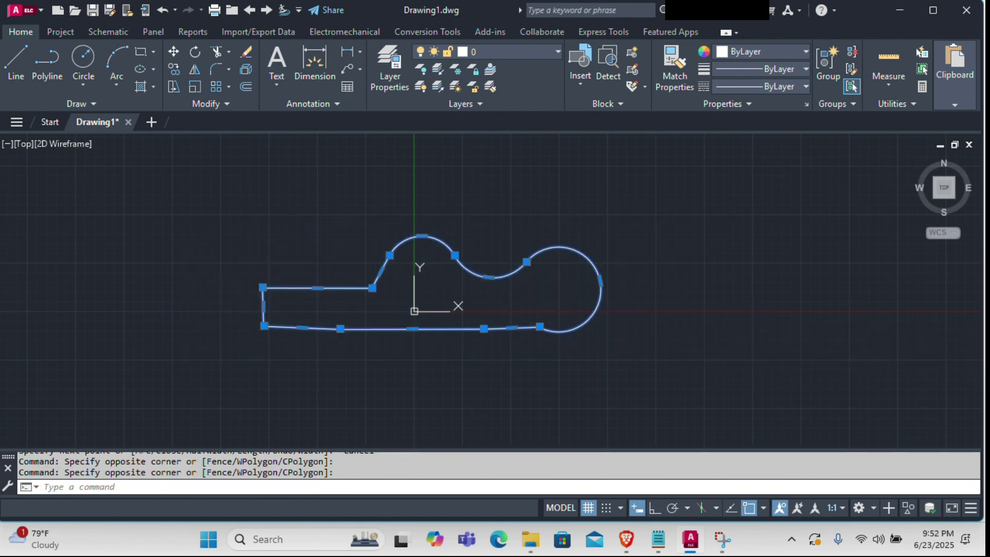
{"action": "key", "text": "Delete"}
Draw a new polyline with a long, nearly horizontal segment, a rising segment and a falling segment ending right of the origin.
{"action": "left_click", "coordinate": [47, 61]}
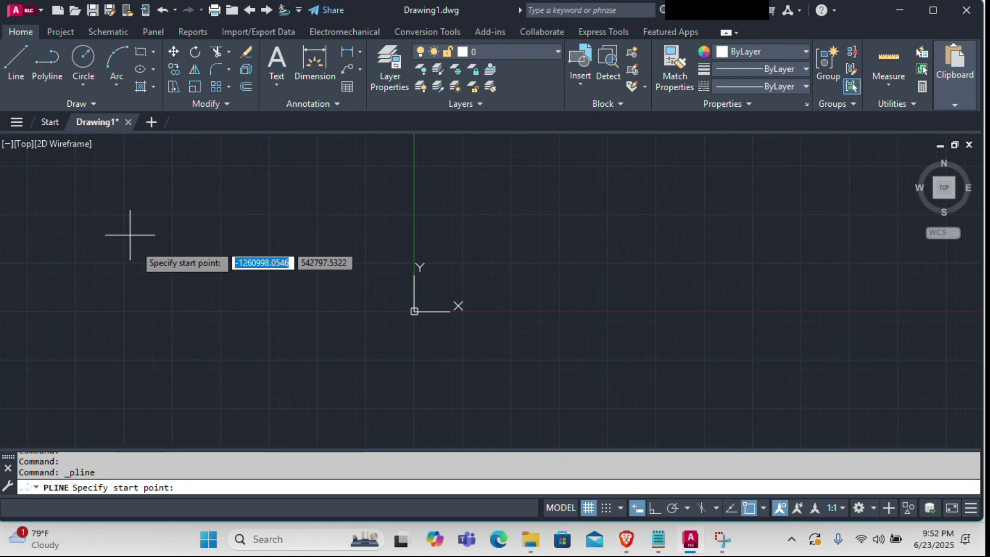
{"action": "left_click", "coordinate": [137, 266]}
{"action": "left_click", "coordinate": [398, 255]}
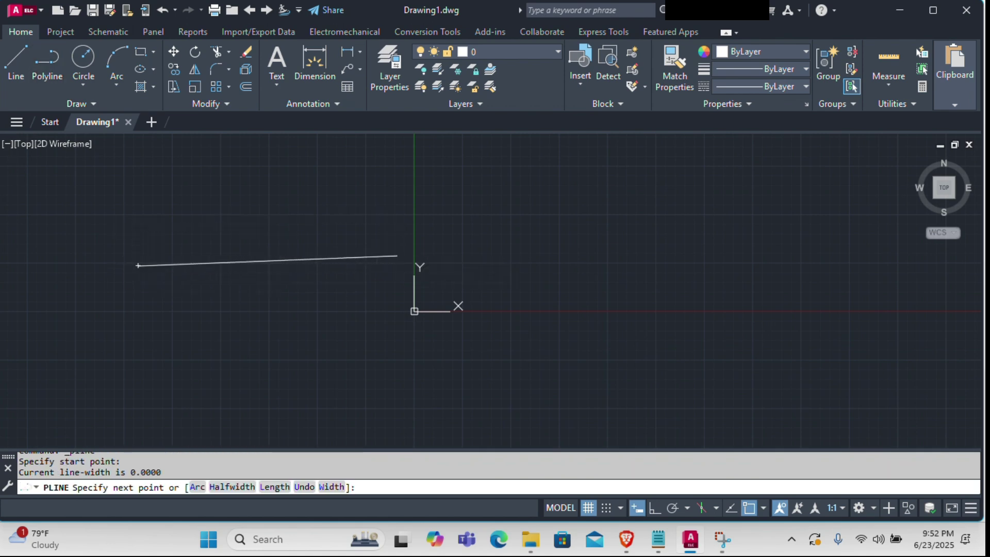
{"action": "left_click", "coordinate": [470, 207]}
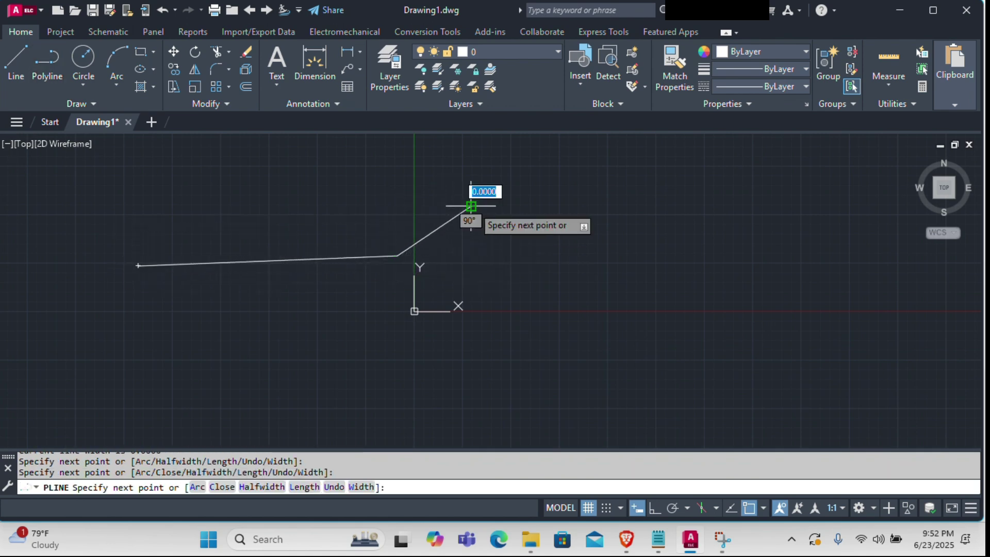
{"action": "left_click", "coordinate": [545, 295]}
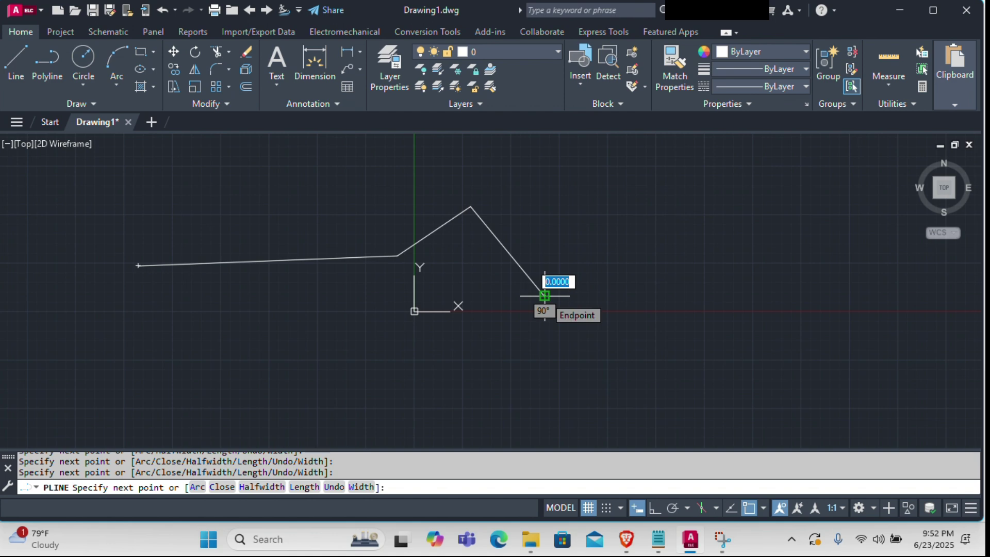
Use the polyline's Width option to set a starting width of 2 and an ending width of 20.
{"action": "type", "text": "w"}
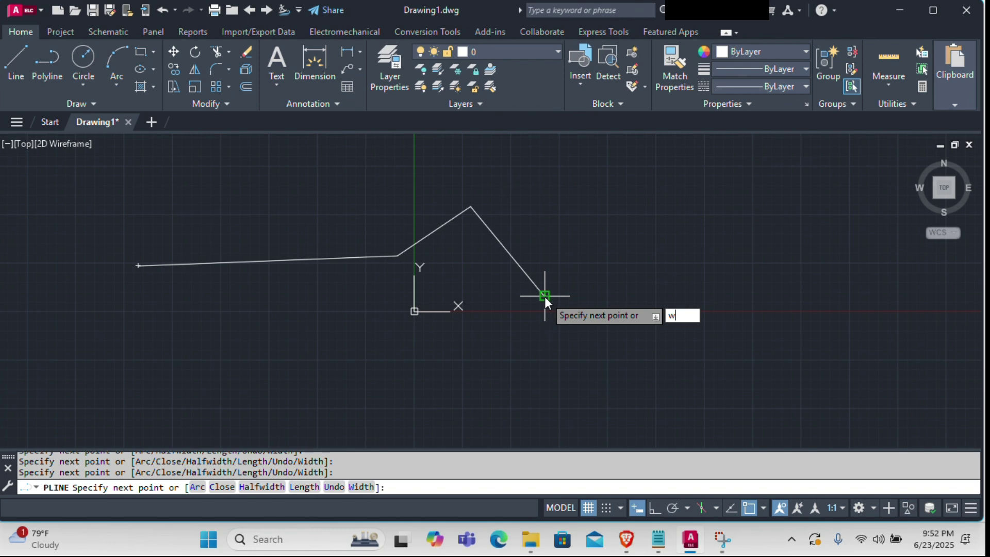
{"action": "key", "text": "Return"}
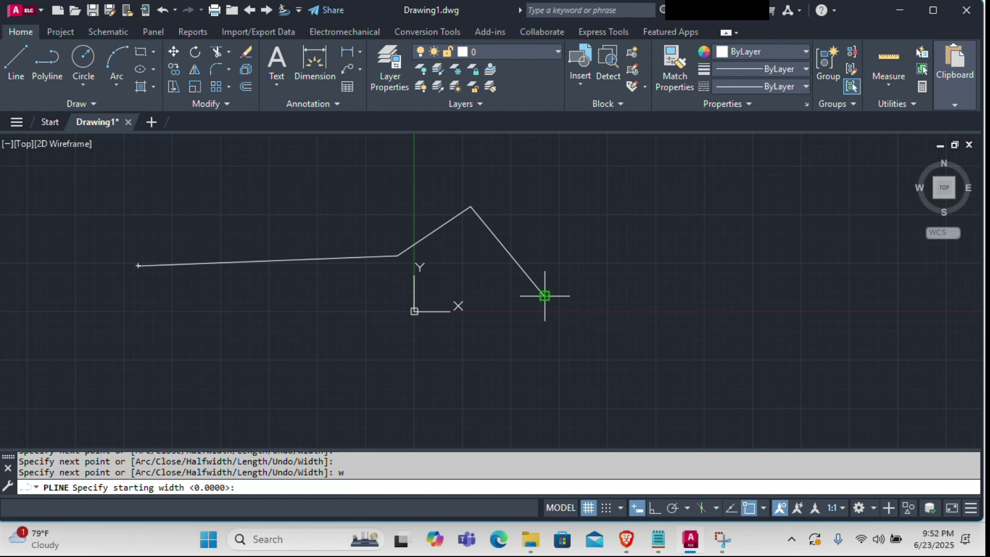
{"action": "type", "text": "w"}
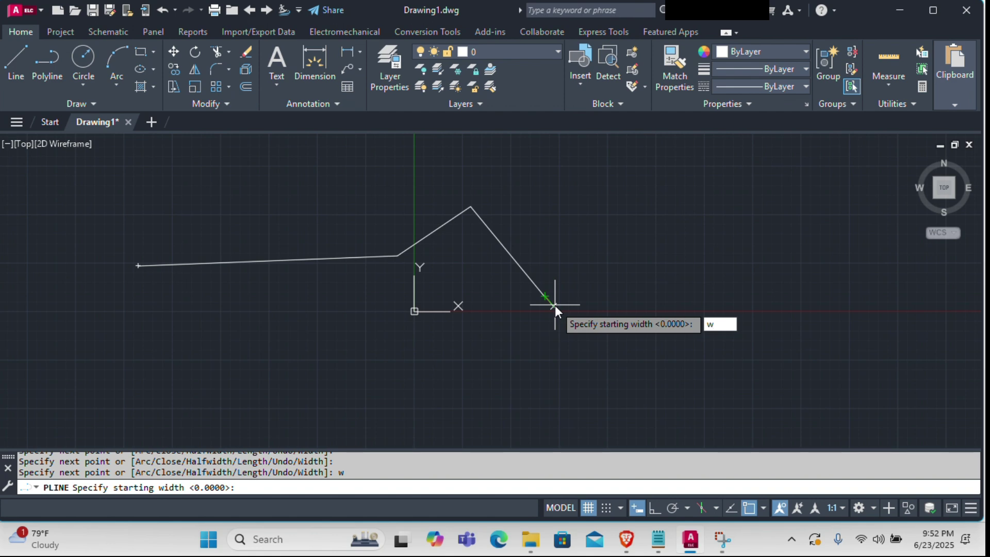
{"action": "key", "text": "BackSpace"}
{"action": "type", "text": "2"}
{"action": "key", "text": "Return"}
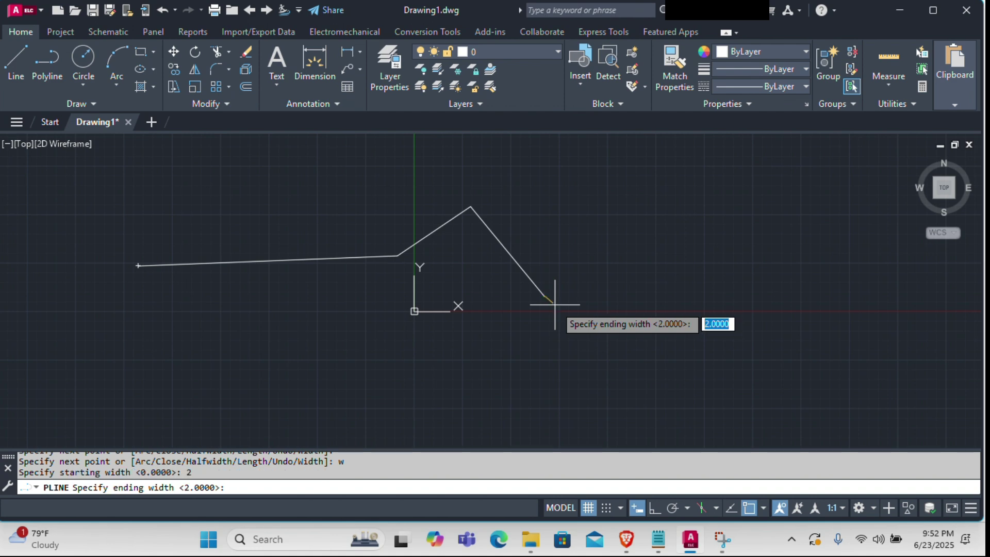
{"action": "type", "text": "20"}
{"action": "key", "text": "Return"}
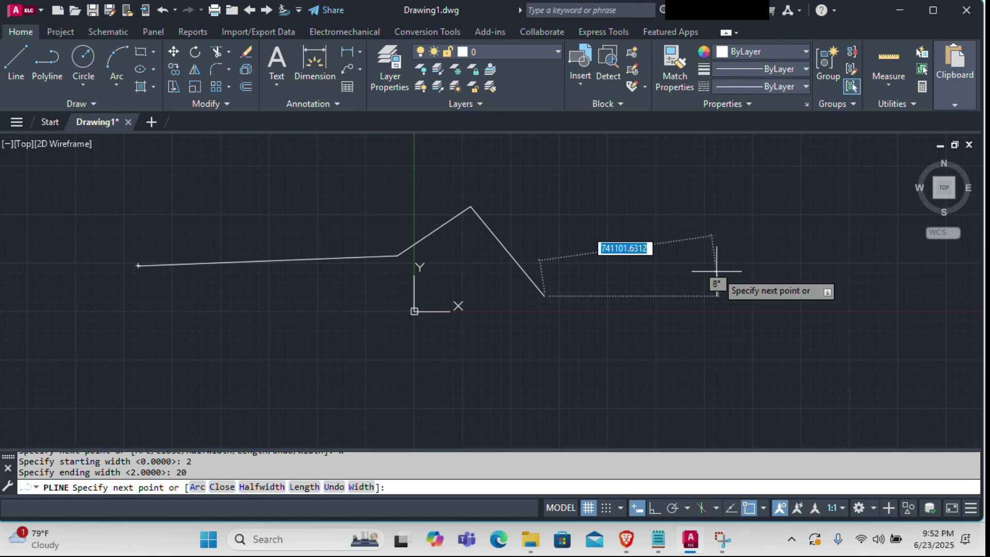
Continue the polyline with a long, gently rising segment to the right, a steep falling segment and a short segment back leftward.
{"action": "left_click", "coordinate": [751, 269]}
{"action": "left_click", "coordinate": [802, 264]}
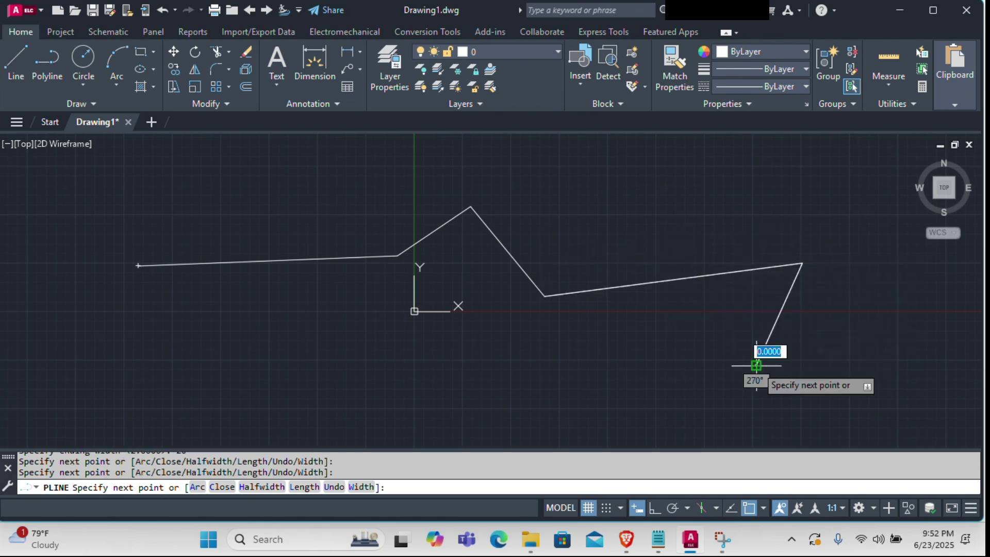
{"action": "scroll", "coordinate": [756, 366], "scroll_direction": "up", "scroll_amount": 2}
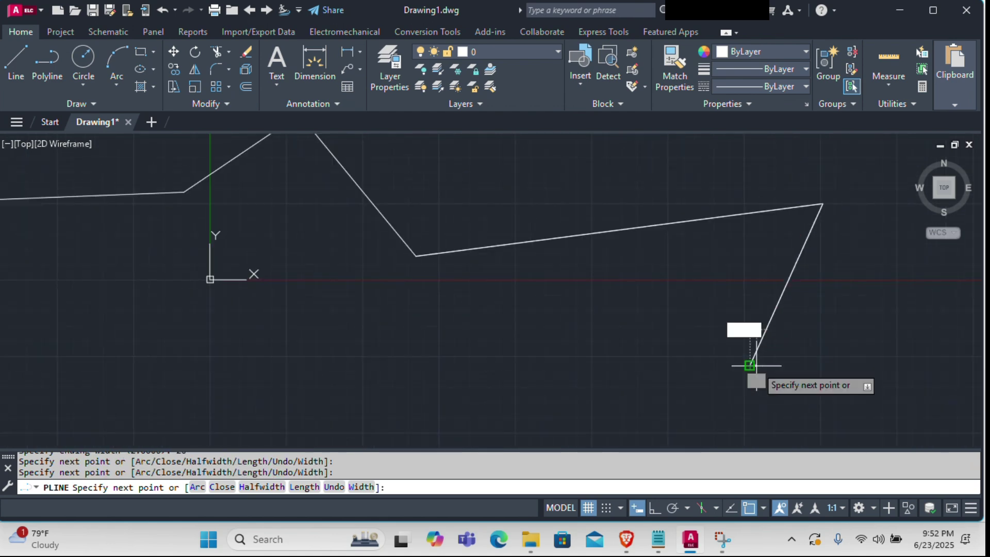
{"action": "left_click", "coordinate": [750, 366]}
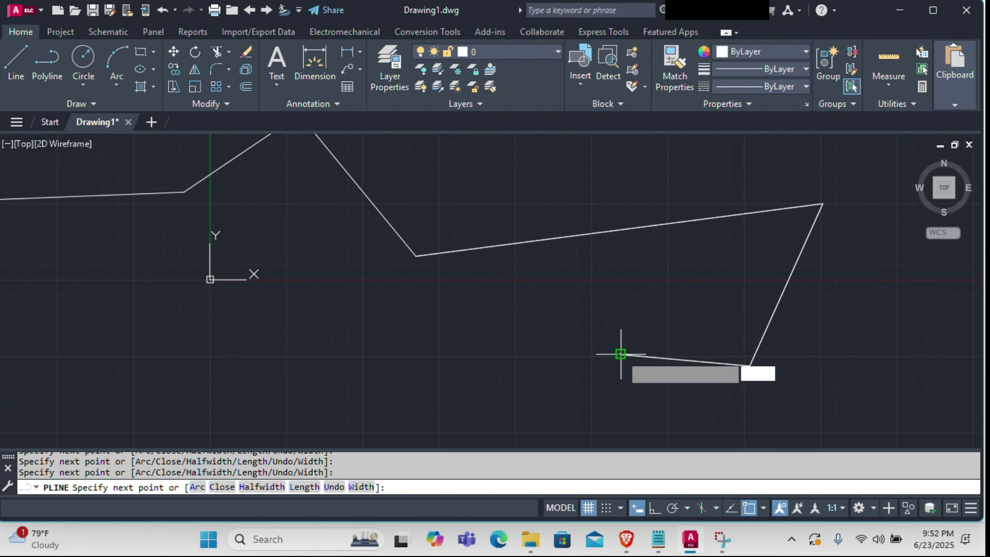
Set the polyline's starting width to 10 and ending width to 200, add two more segments leftward below the origin, and end the command.
{"action": "type", "text": "w"}
{"action": "key", "text": "Return"}
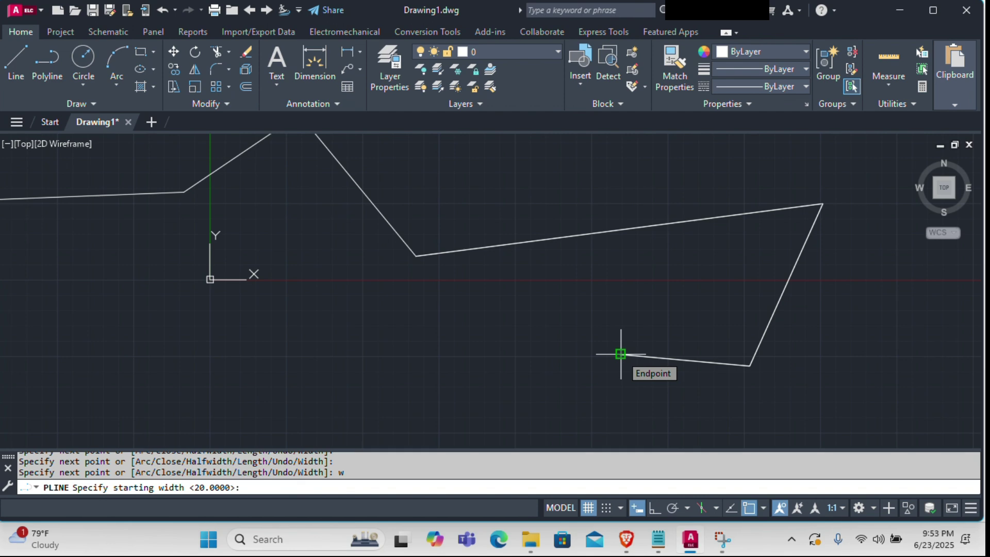
{"action": "type", "text": "10"}
{"action": "key", "text": "Return"}
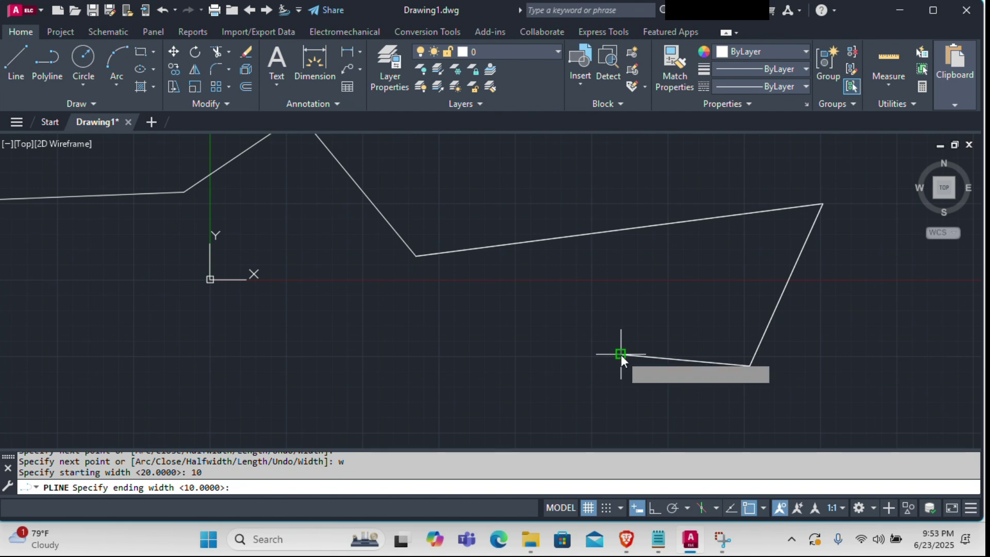
{"action": "type", "text": "2000"}
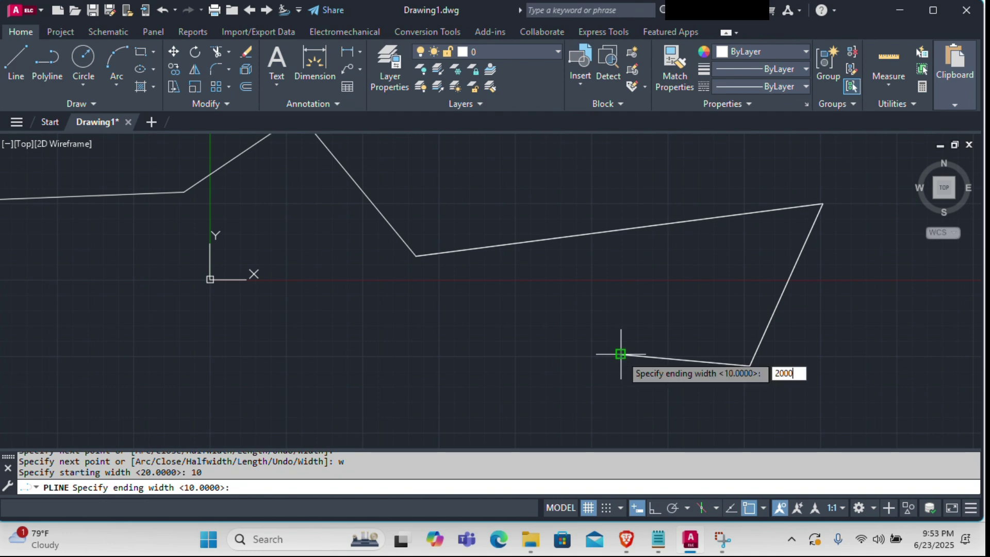
{"action": "key", "text": "BackSpace"}
{"action": "key", "text": "Return"}
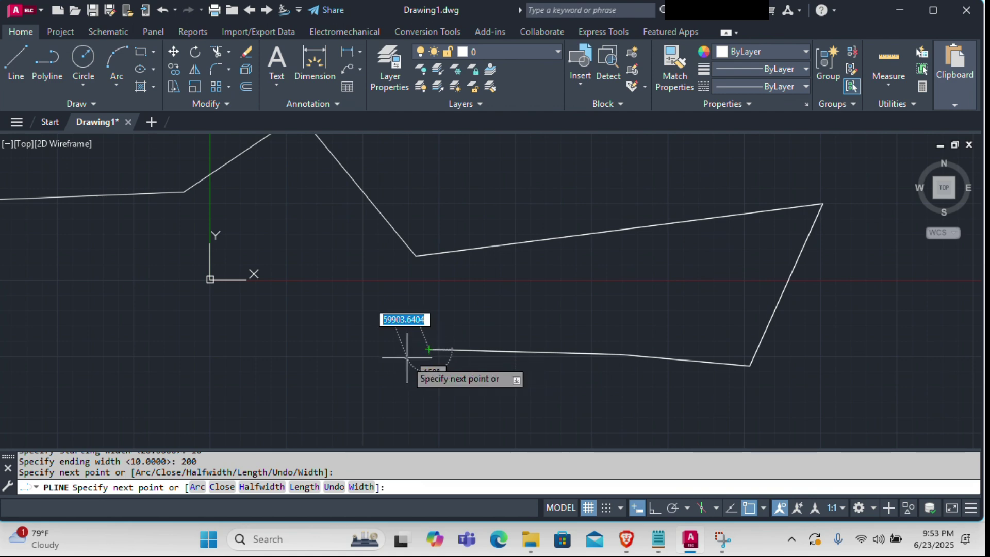
{"action": "left_click", "coordinate": [318, 379]}
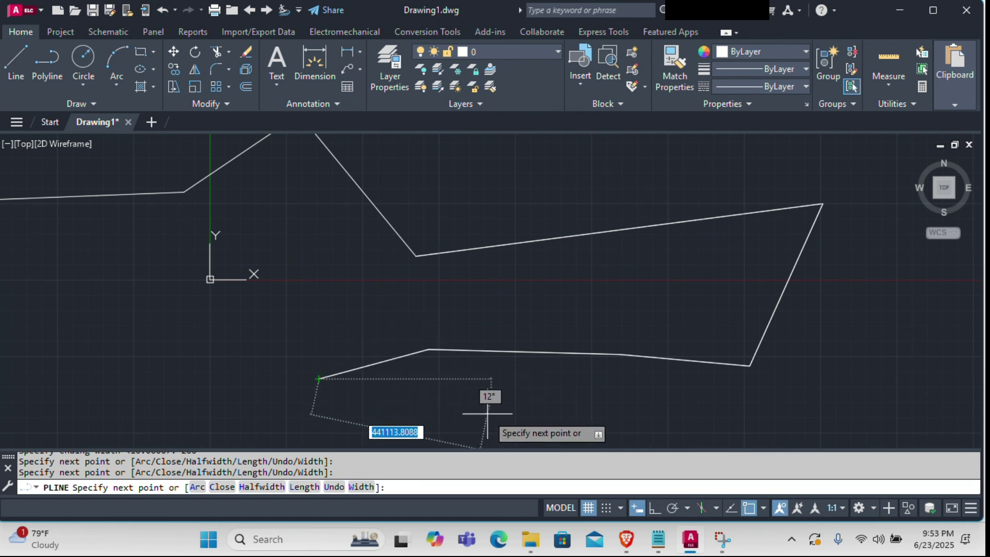
{"action": "key", "text": "Escape"}
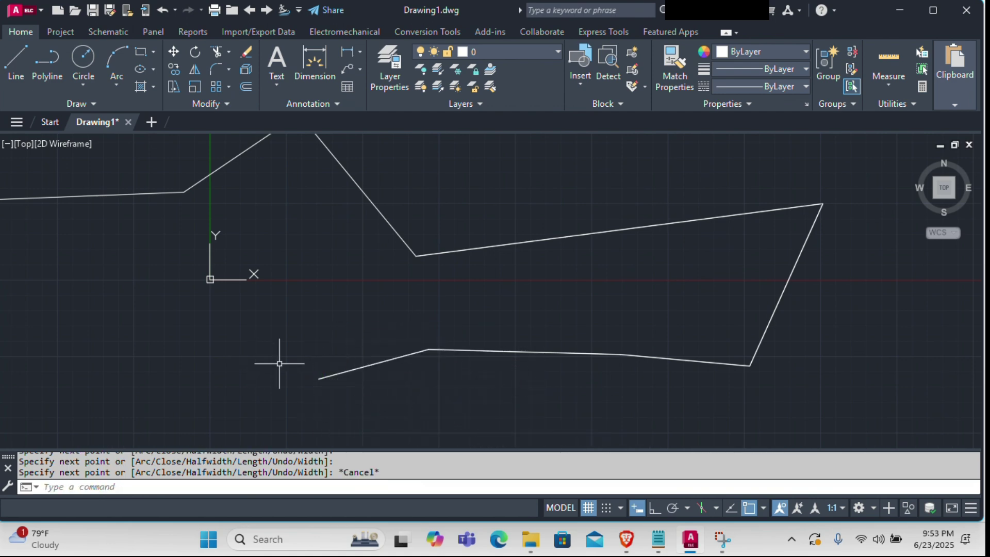
Draw a new polyline with a long rising segment starting below the origin and a falling segment about 14761 units long.
{"action": "scroll", "coordinate": [471, 396], "scroll_direction": "up", "scroll_amount": 2}
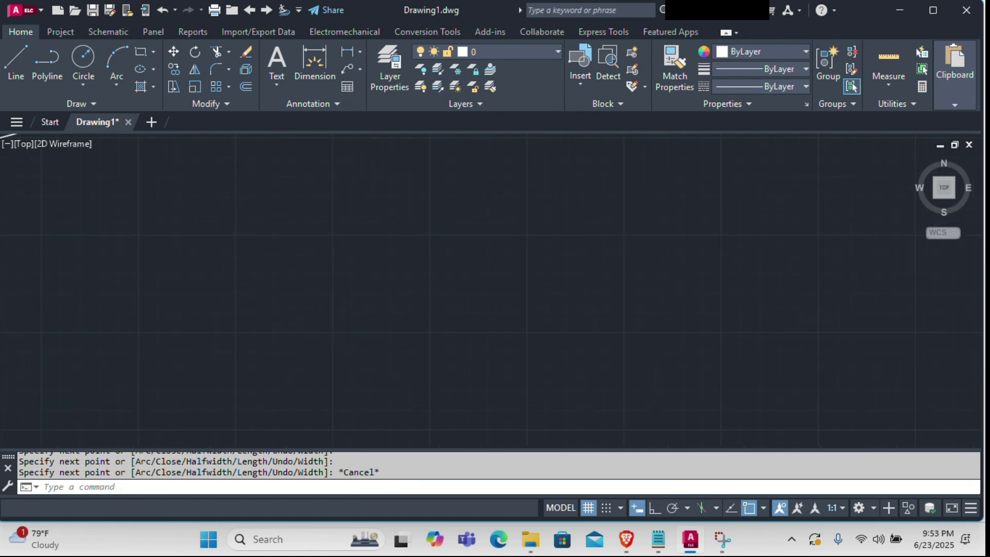
{"action": "left_click", "coordinate": [42, 63]}
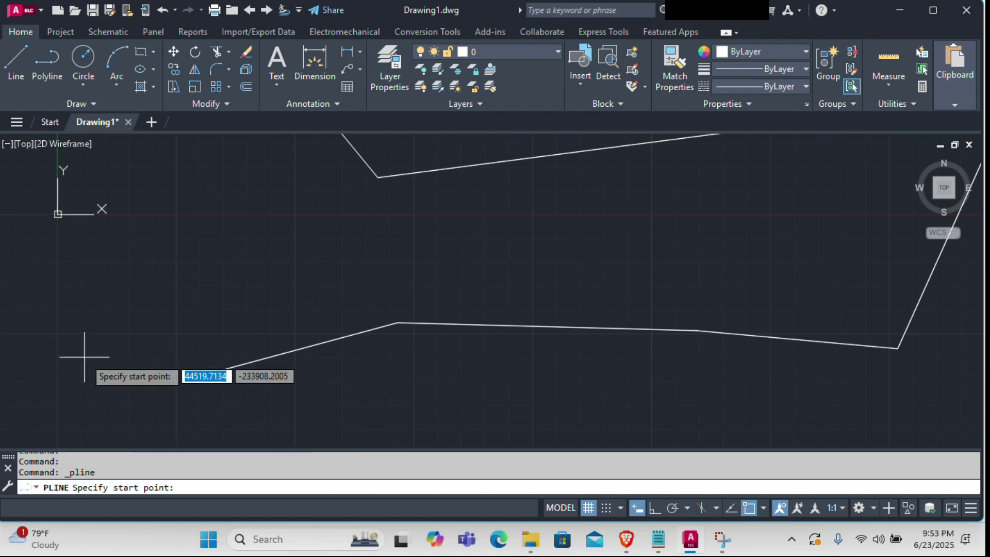
{"action": "left_click", "coordinate": [84, 356]}
{"action": "left_click", "coordinate": [365, 261]}
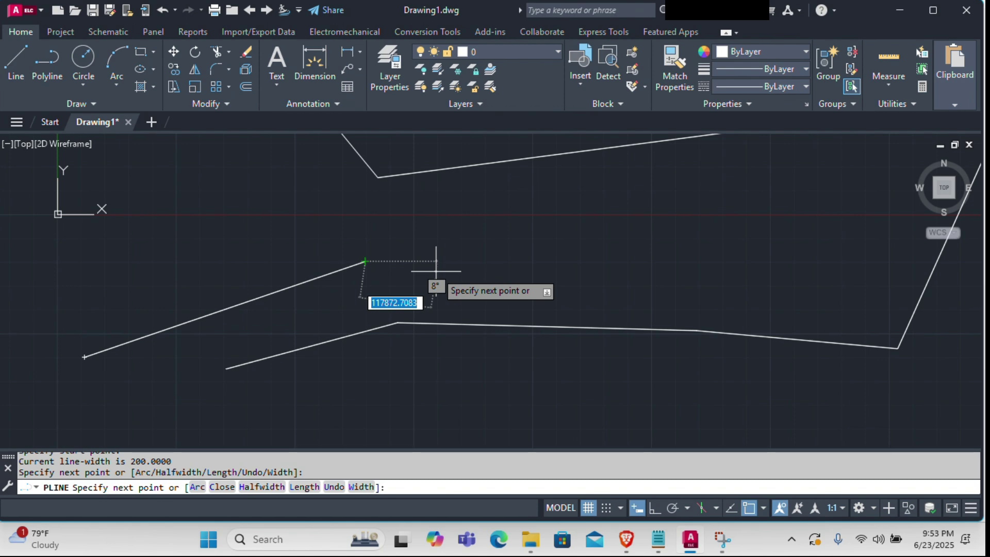
{"action": "scroll", "coordinate": [436, 271], "scroll_direction": "up", "scroll_amount": 5}
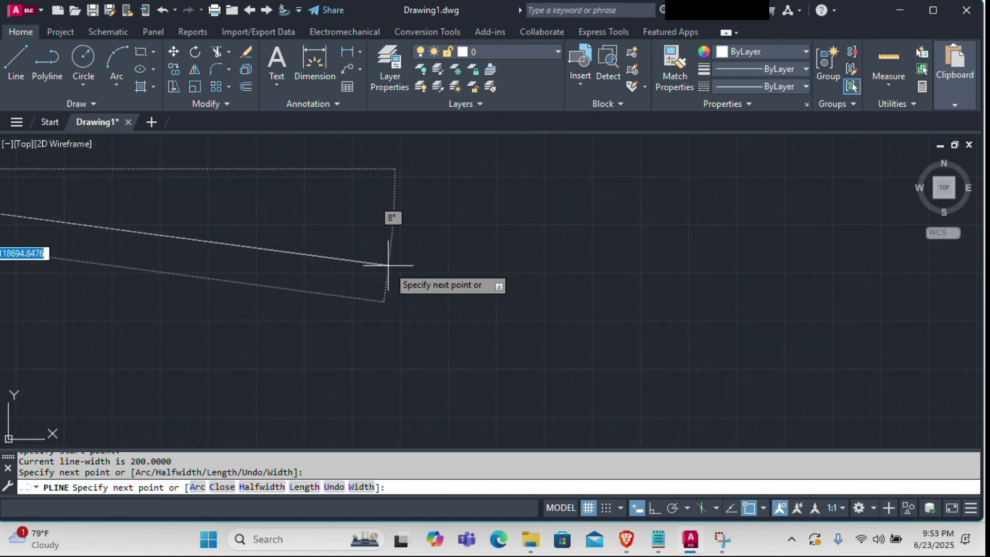
{"action": "middle_click_drag", "start_coordinate": [135, 262], "coordinate": [553, 307]}
{"action": "scroll", "coordinate": [508, 287], "scroll_direction": "up", "scroll_amount": 8}
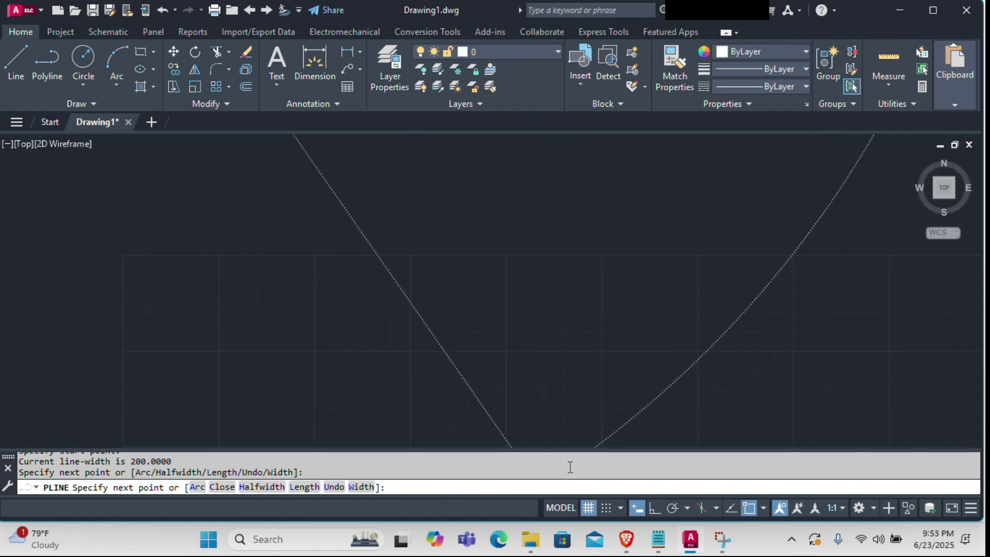
{"action": "scroll", "coordinate": [508, 330], "scroll_direction": "down", "scroll_amount": 6}
{"action": "scroll", "coordinate": [508, 330], "scroll_direction": "up", "scroll_amount": 4}
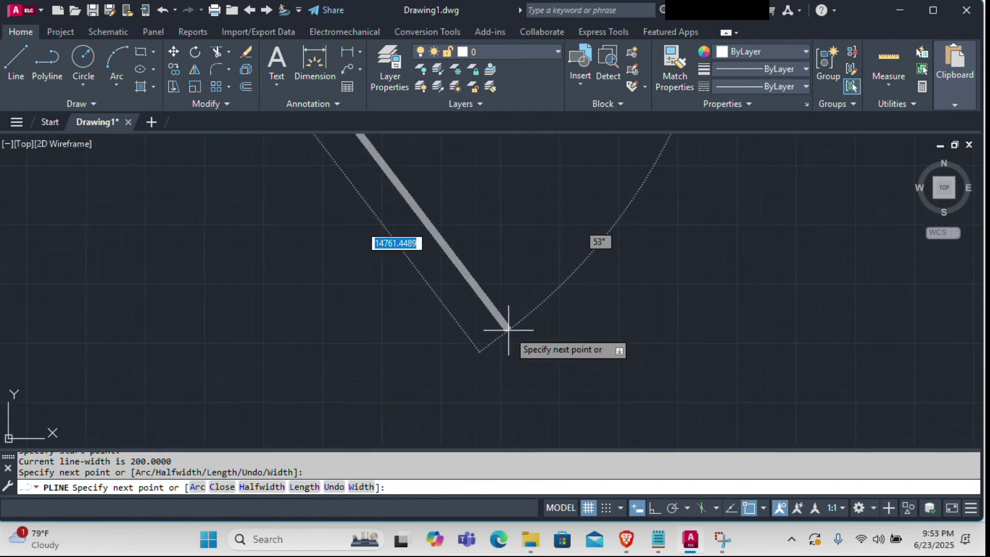
{"action": "left_click", "coordinate": [509, 330]}
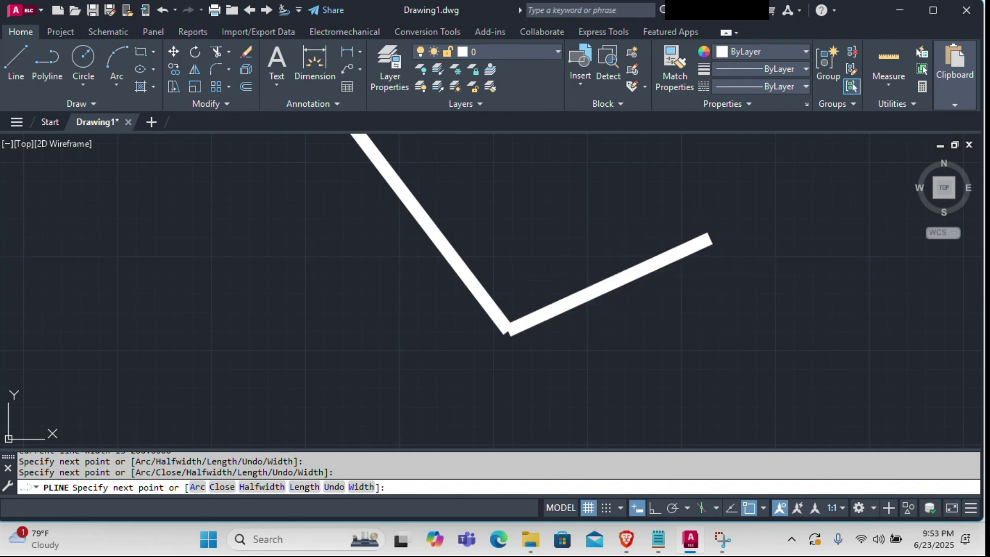
Extend the thick polyline with a rising segment, a vertical drop, a long leftward segment and a short up-left segment, ending the command.
{"action": "left_click", "coordinate": [710, 238]}
{"action": "left_click", "coordinate": [708, 375]}
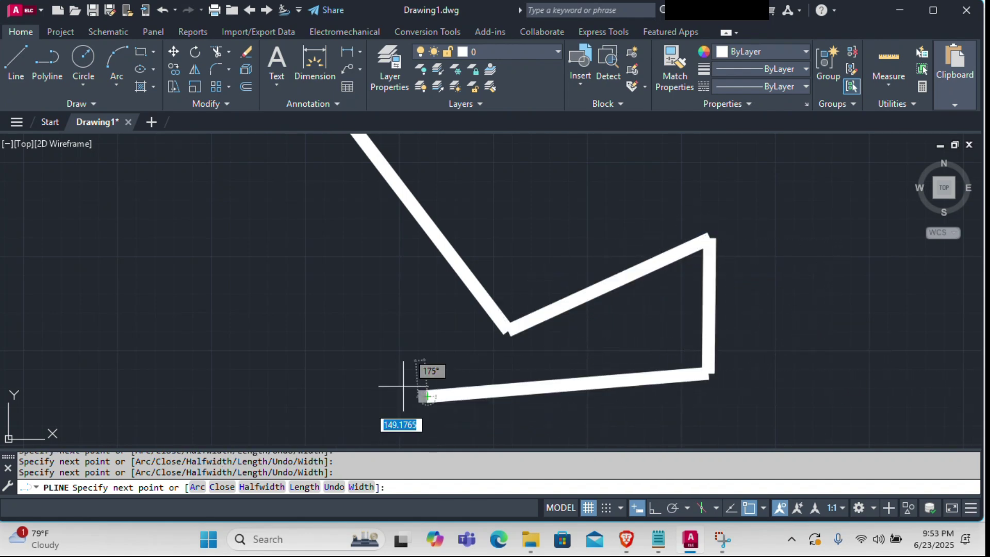
{"action": "left_click", "coordinate": [426, 396]}
{"action": "left_click", "coordinate": [334, 342]}
{"action": "key", "text": "Escape"}
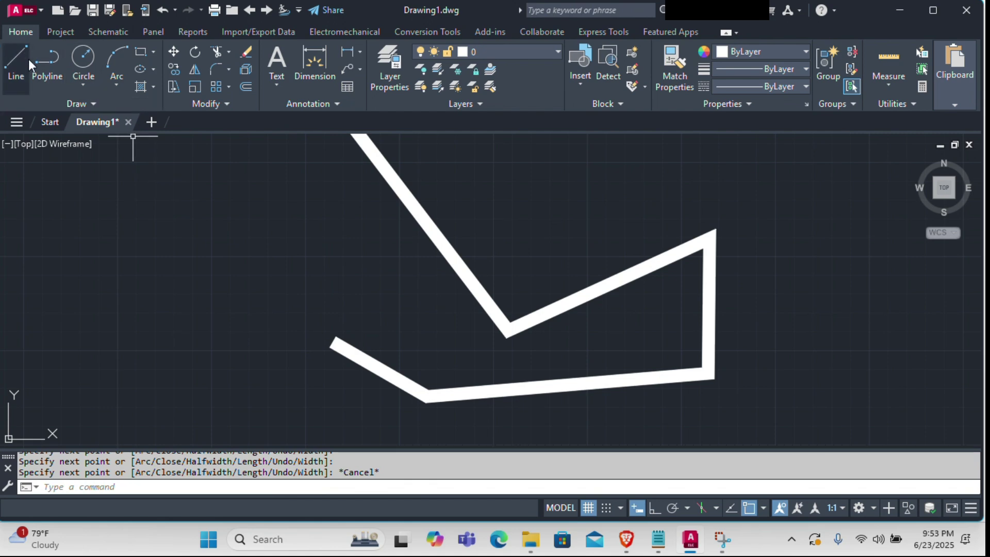
{"action": "left_click", "coordinate": [46, 64]}
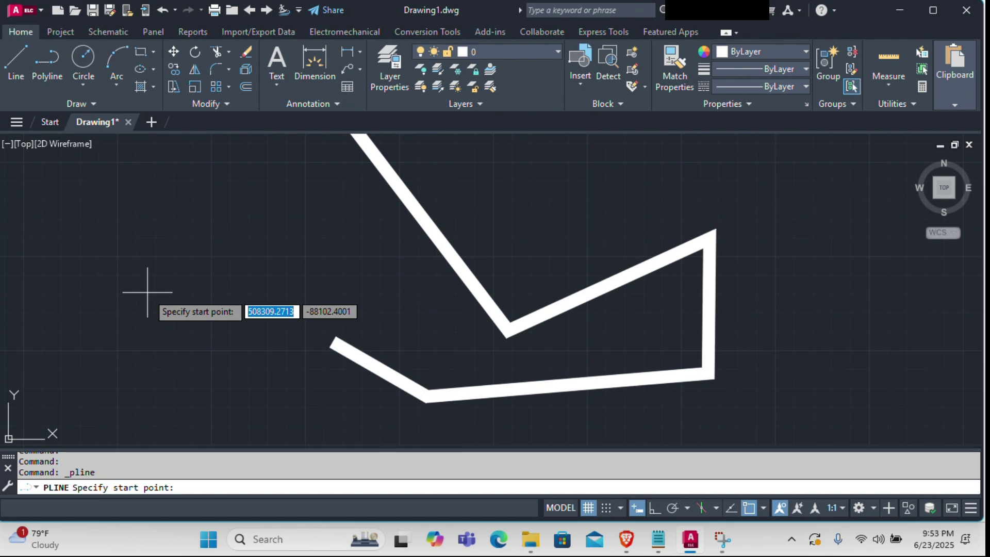
{"action": "left_click", "coordinate": [148, 293]}
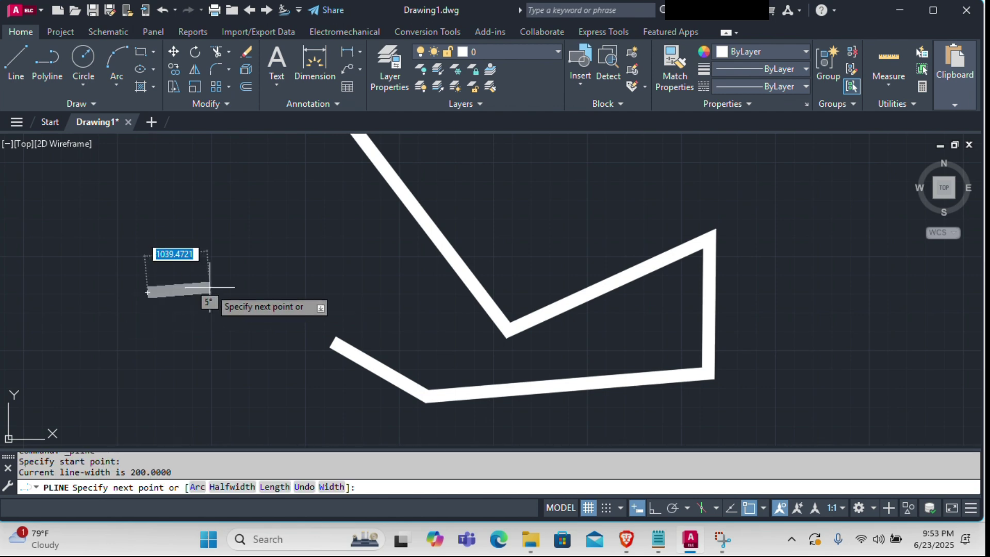
{"action": "type", "text": "w"}
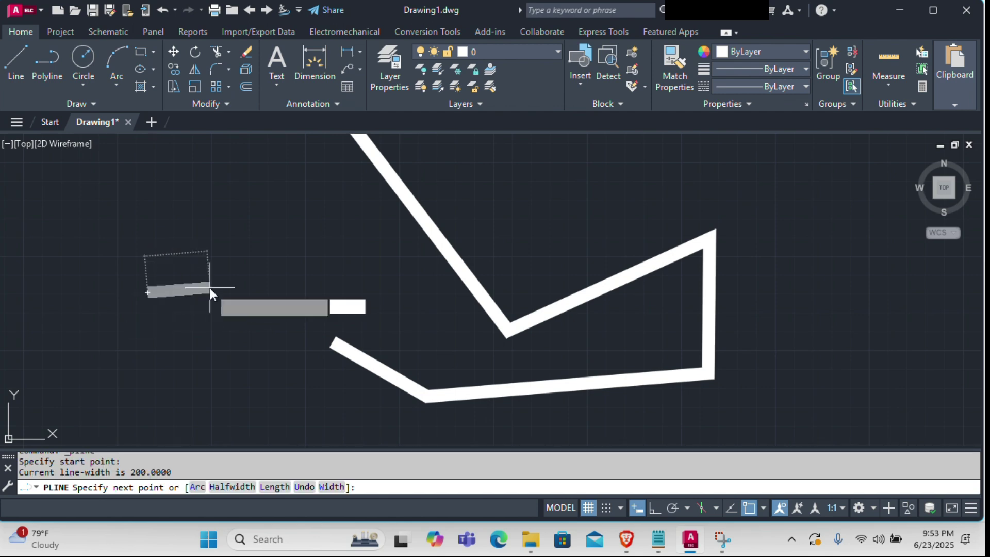
{"action": "key", "text": "Return"}
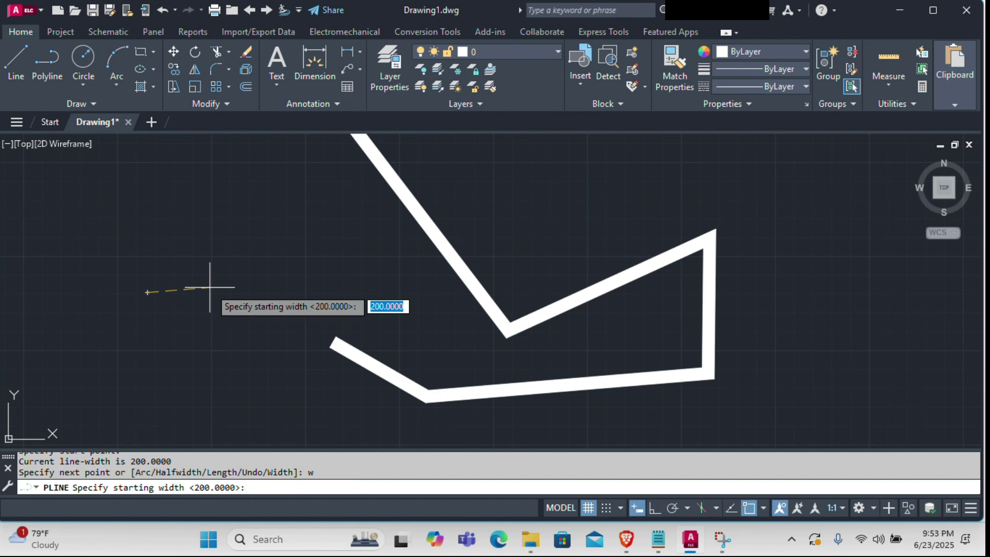
{"action": "type", "text": "0"}
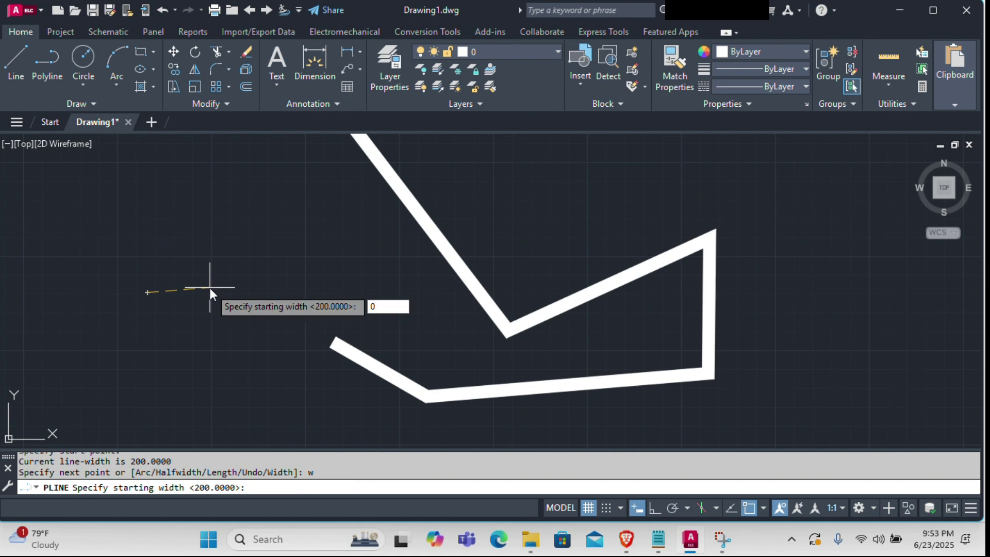
{"action": "key", "text": "Return"}
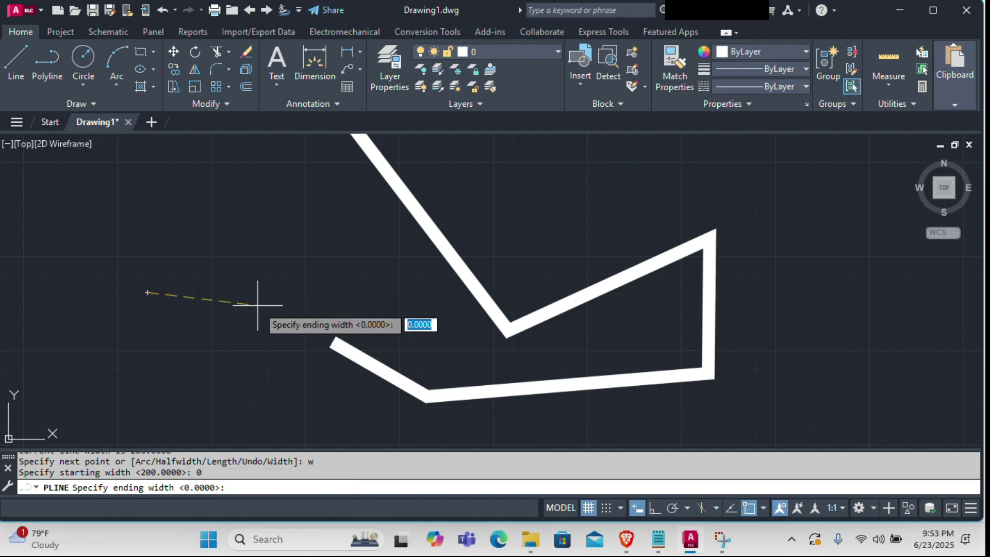
{"action": "left_click", "coordinate": [258, 305]}
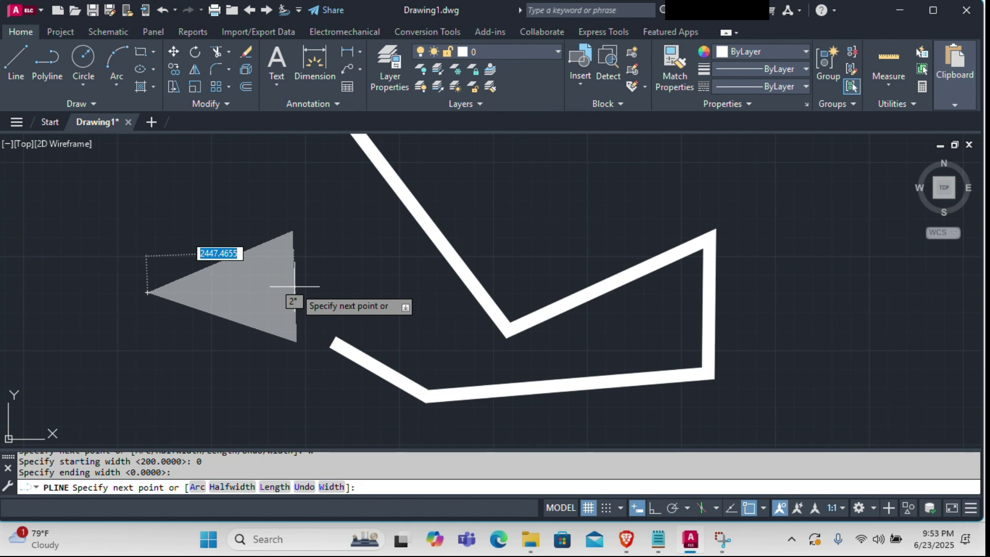
{"action": "key", "text": "Escape"}
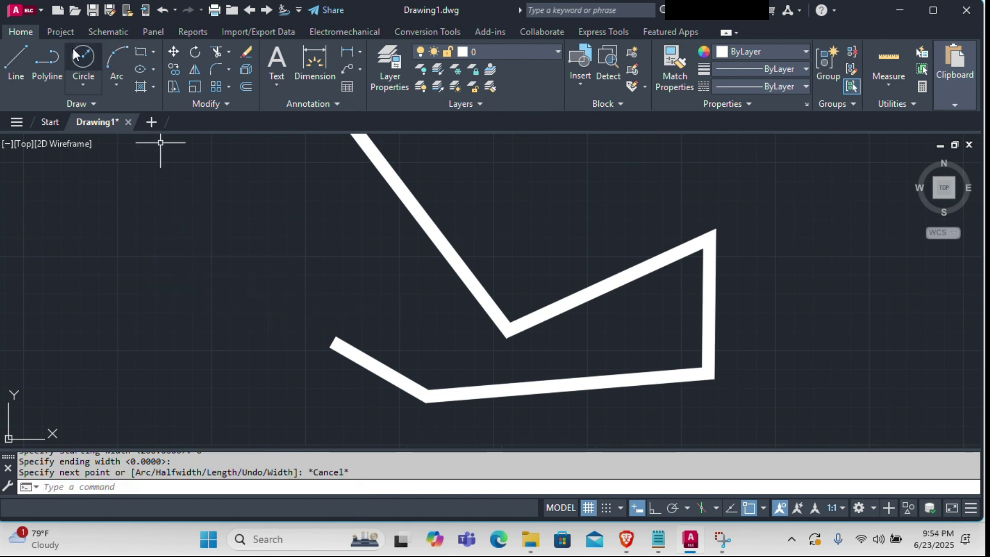
Start a new polyline in the empty area beside the thick one and set its starting and ending widths to 0.
{"action": "left_click", "coordinate": [52, 62]}
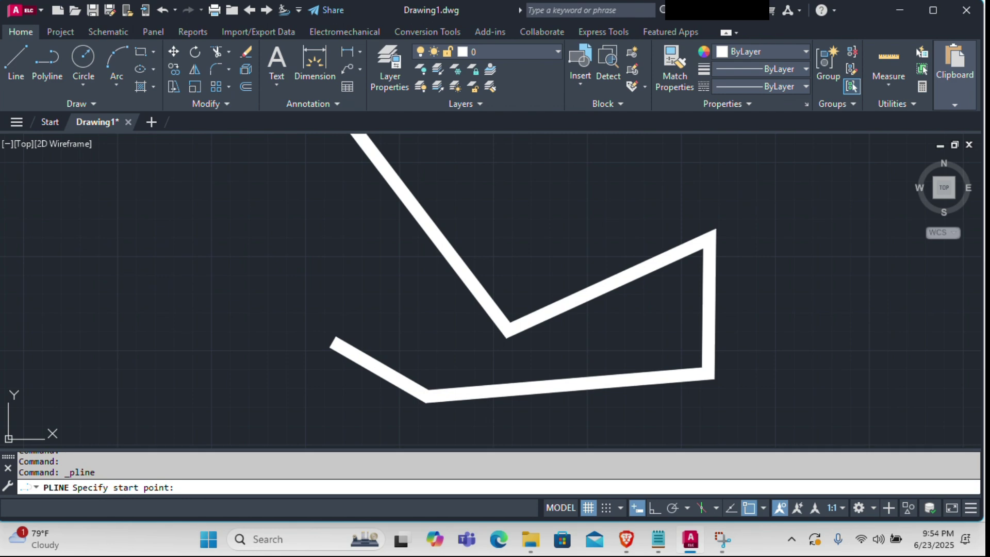
{"action": "left_click", "coordinate": [89, 251]}
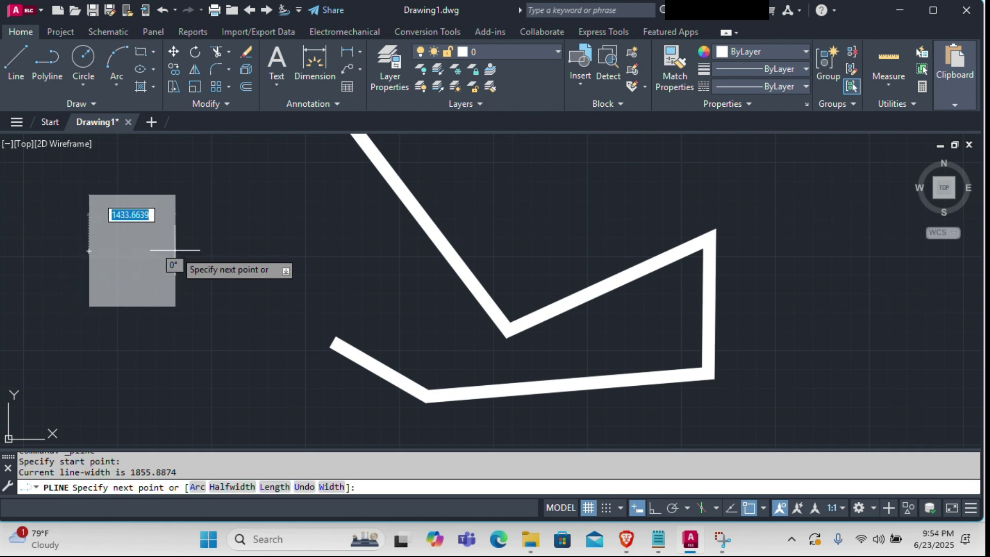
{"action": "type", "text": "w"}
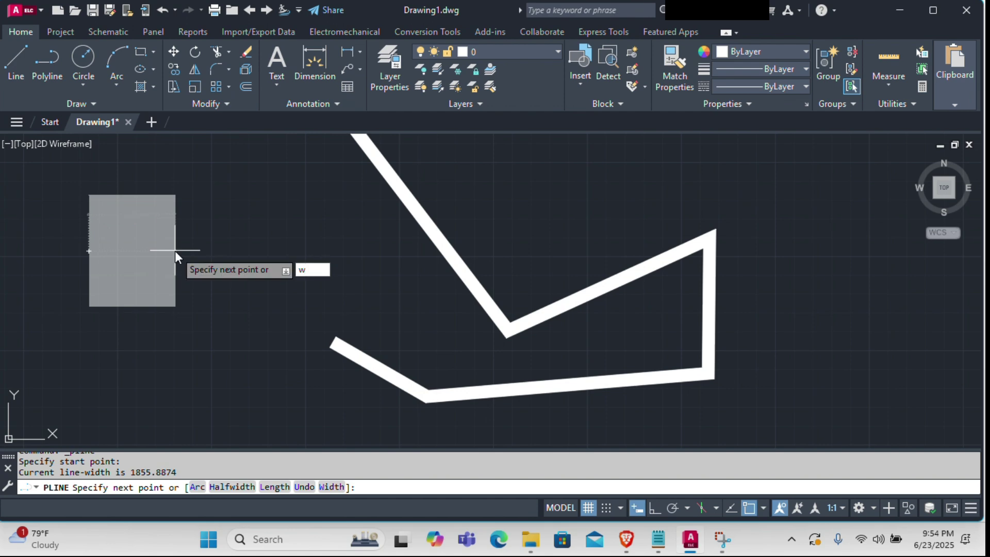
{"action": "key", "text": "Return"}
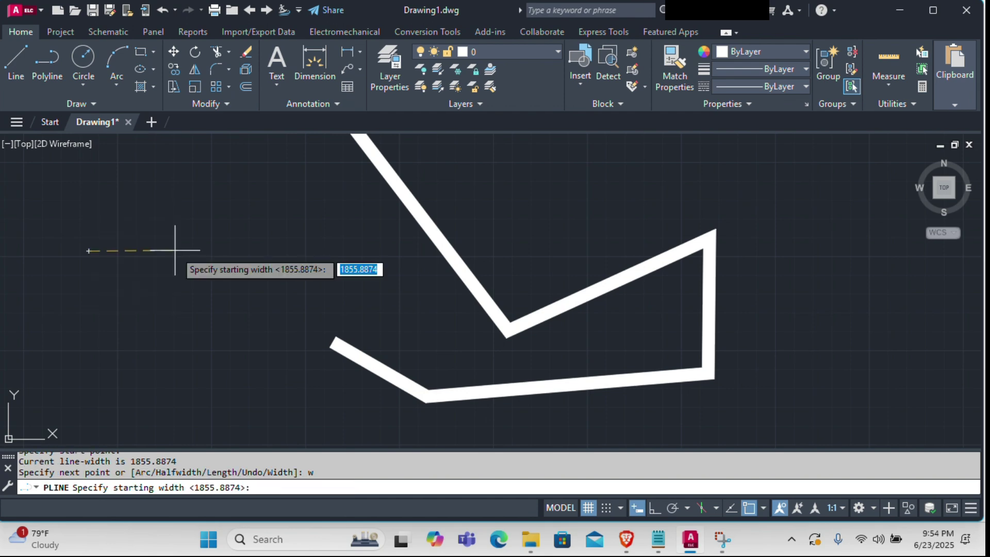
{"action": "type", "text": "0"}
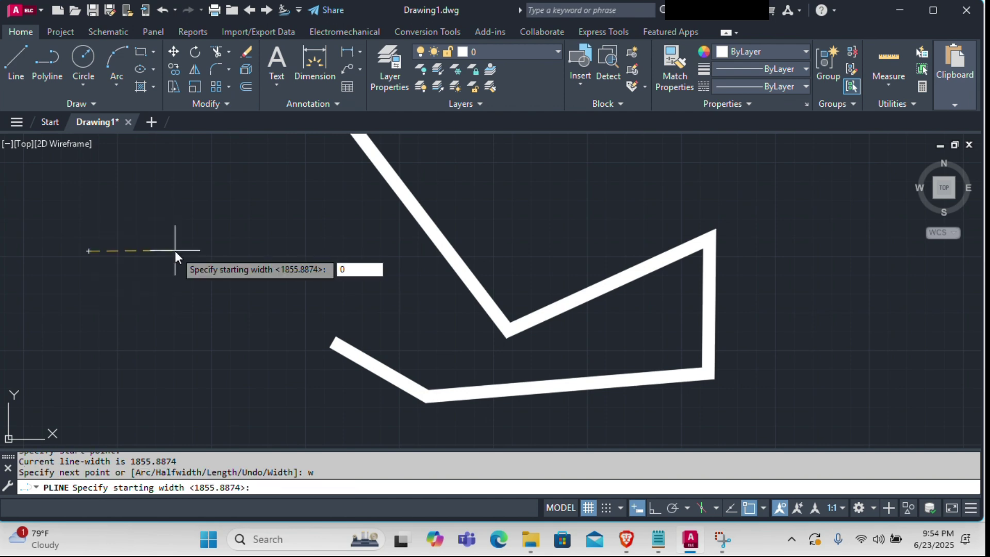
{"action": "key", "text": "Return"}
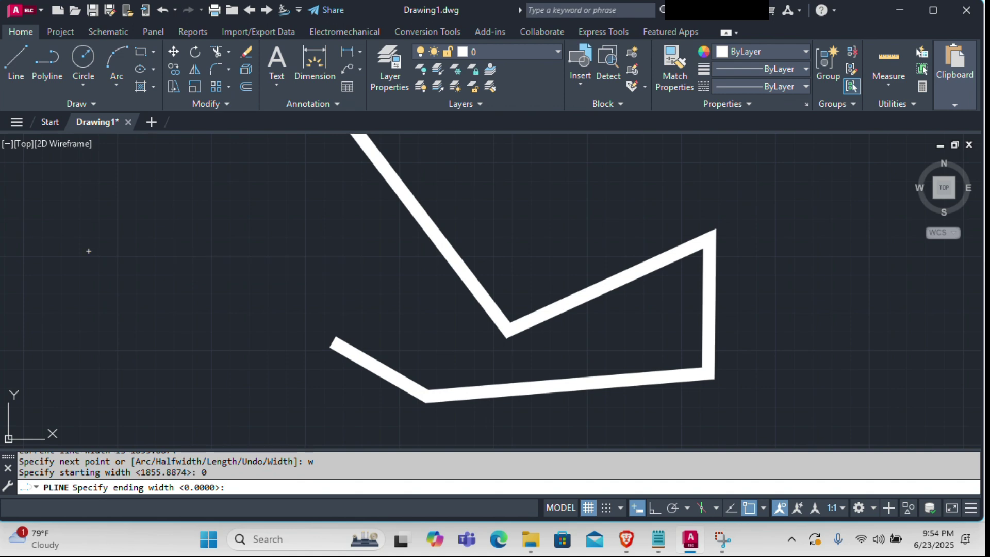
{"action": "key", "text": "Return"}
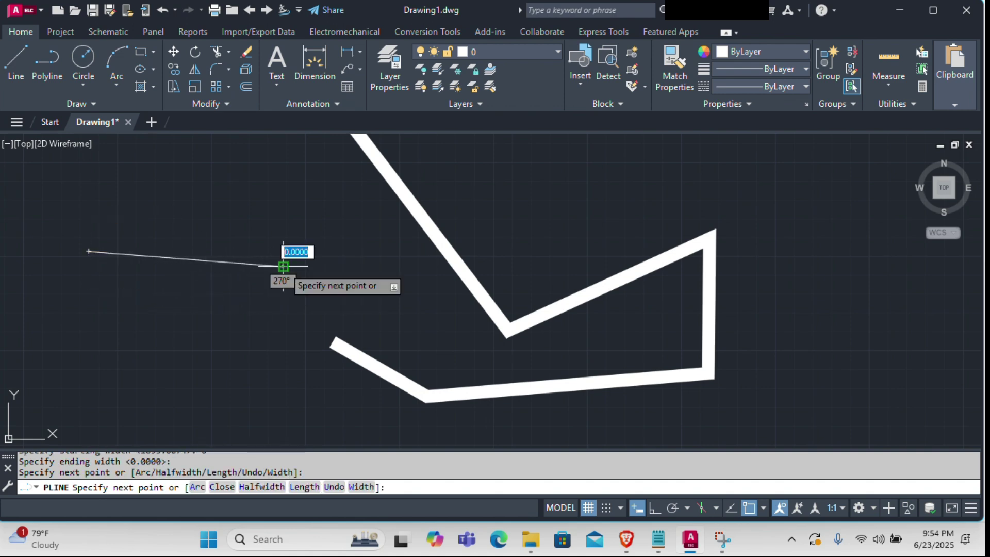
Draw the thin polyline as a chain of straight segments spiralling outward around its start point, and end the command.
{"action": "left_click", "coordinate": [232, 345]}
{"action": "left_click", "coordinate": [92, 344]}
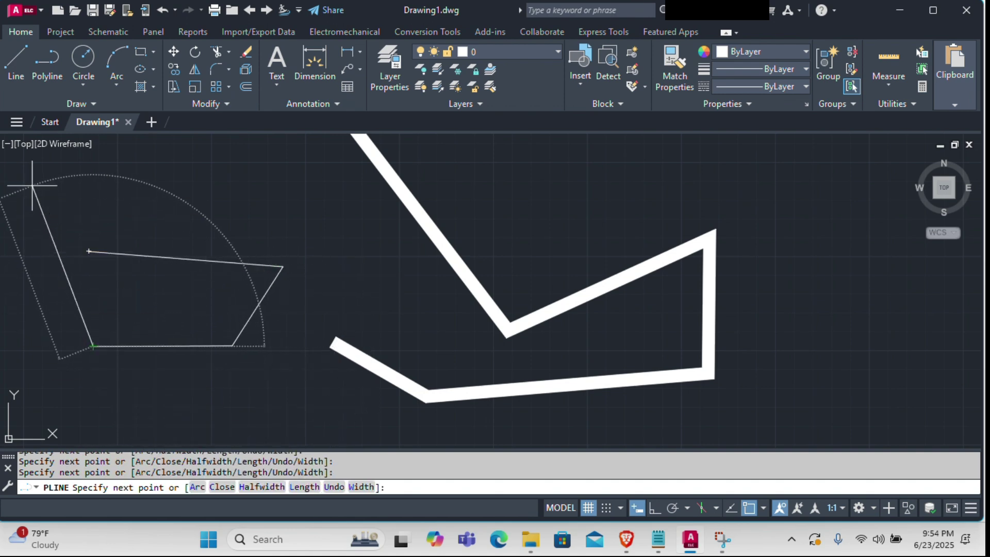
{"action": "left_click", "coordinate": [33, 186]}
{"action": "left_click", "coordinate": [246, 225]}
{"action": "left_click", "coordinate": [338, 258]}
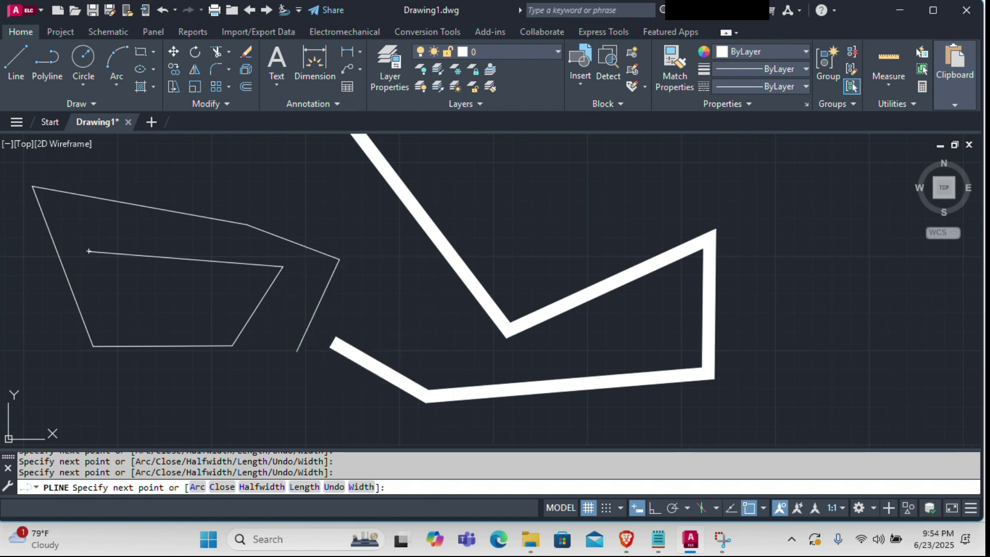
{"action": "left_click", "coordinate": [297, 352]}
{"action": "left_click", "coordinate": [241, 394]}
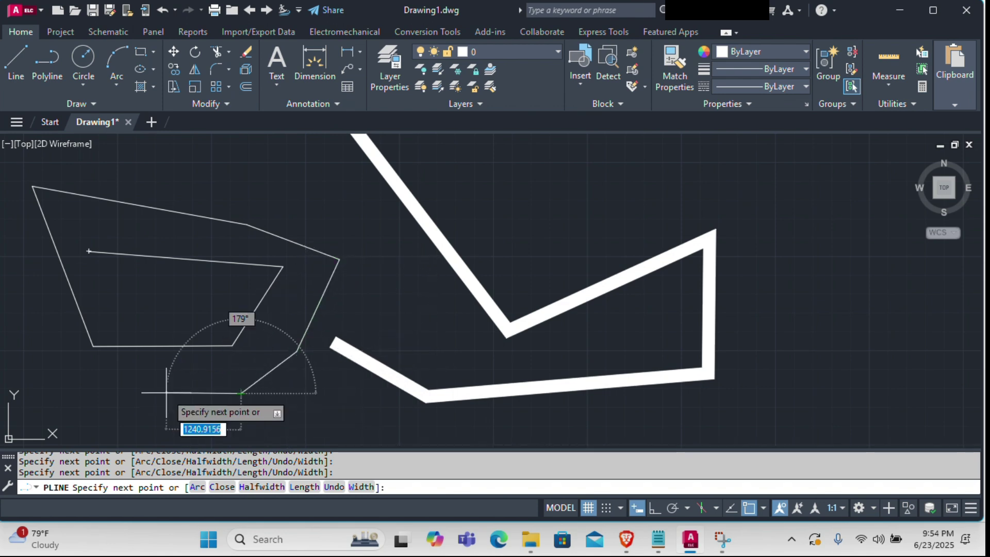
{"action": "left_click", "coordinate": [166, 392]}
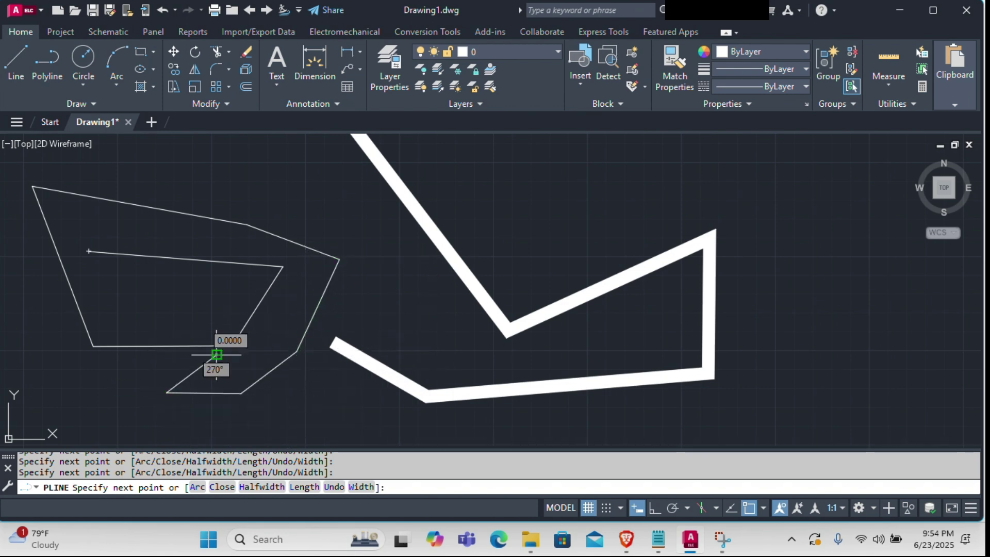
{"action": "key", "text": "Escape"}
Erase all objects from the drawing.
{"action": "scroll", "coordinate": [451, 278], "scroll_direction": "down", "scroll_amount": 5}
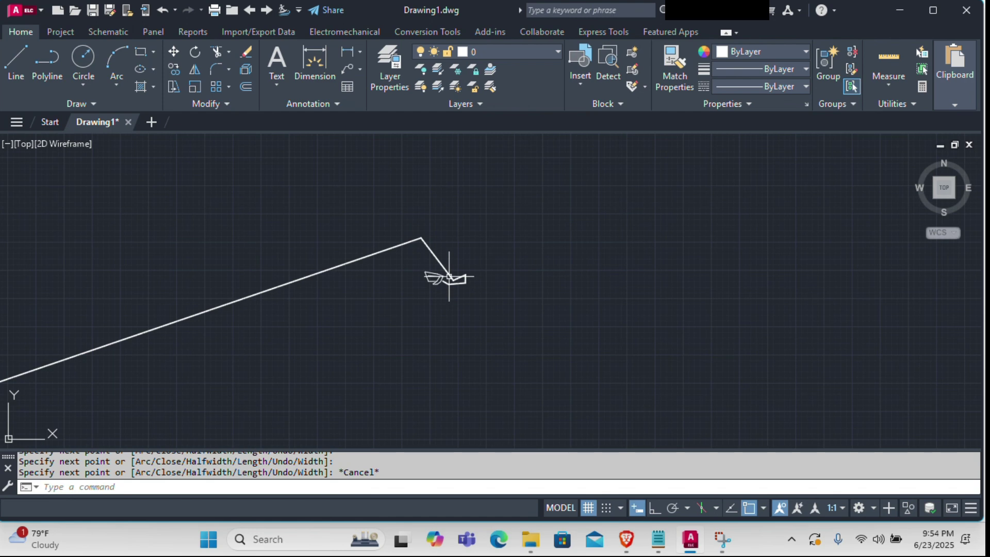
{"action": "key", "text": "ctrl+a"}
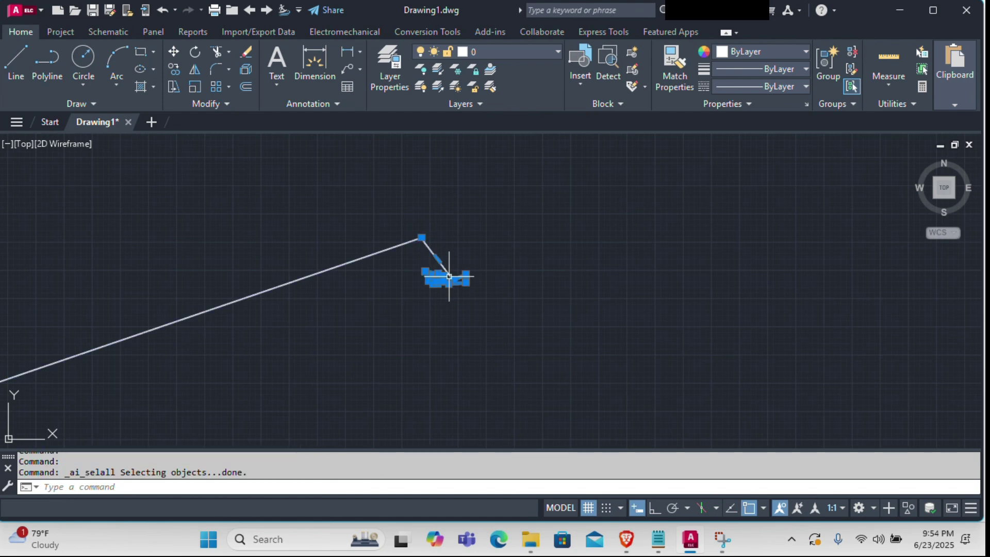
{"action": "key", "text": "Delete"}
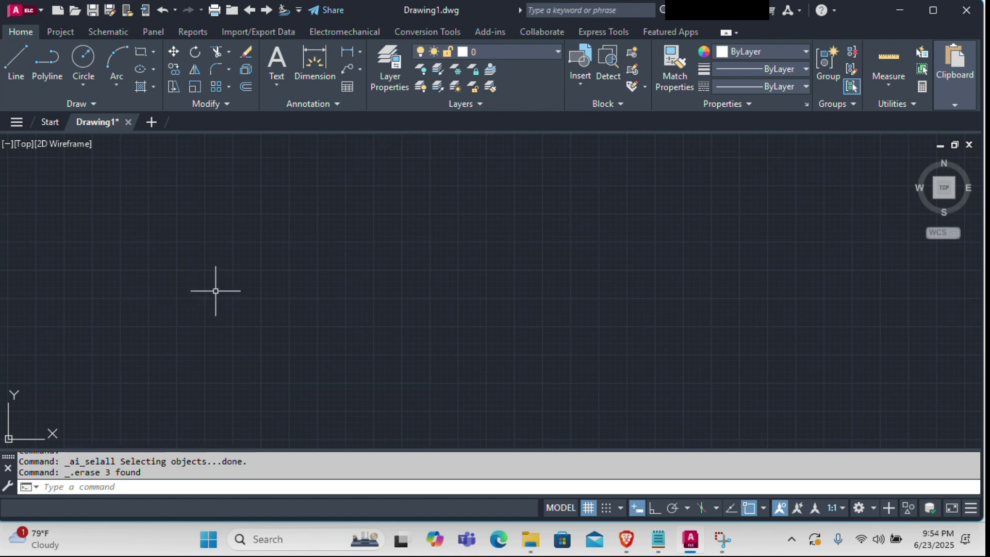
Reset the view to the drawing extents and start a polyline near (-1.68, 6.29) with a horizontal segment and a drop of about 3.3 units.
{"action": "left_click", "coordinate": [47, 71]}
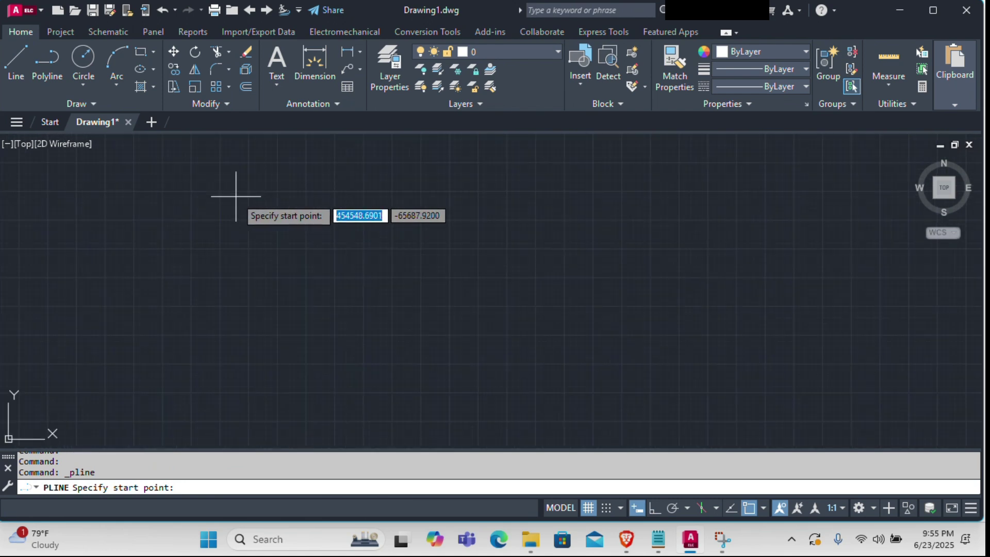
{"action": "key", "text": "Escape"}
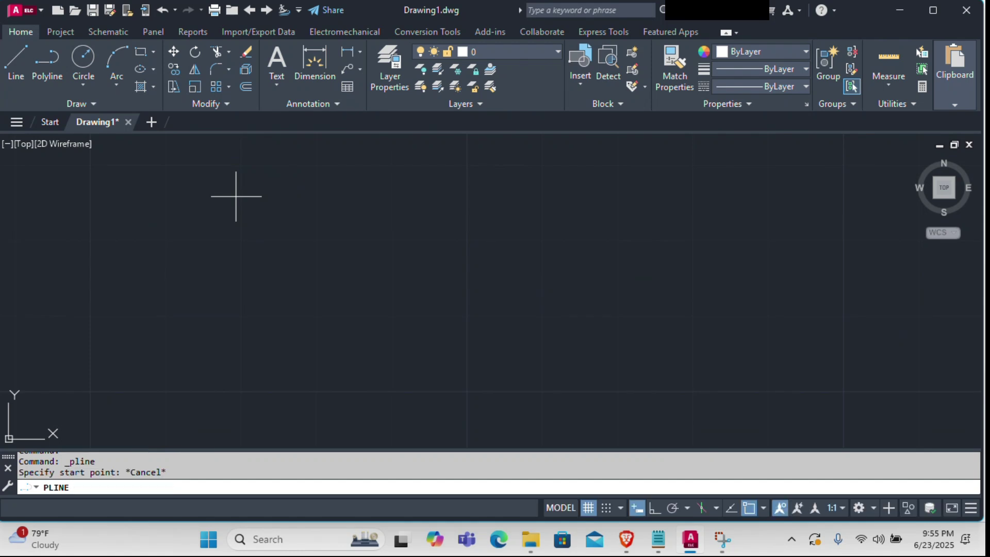
{"action": "middle_click", "coordinate": [207, 205]}
{"action": "middle_click", "coordinate": [208, 205]}
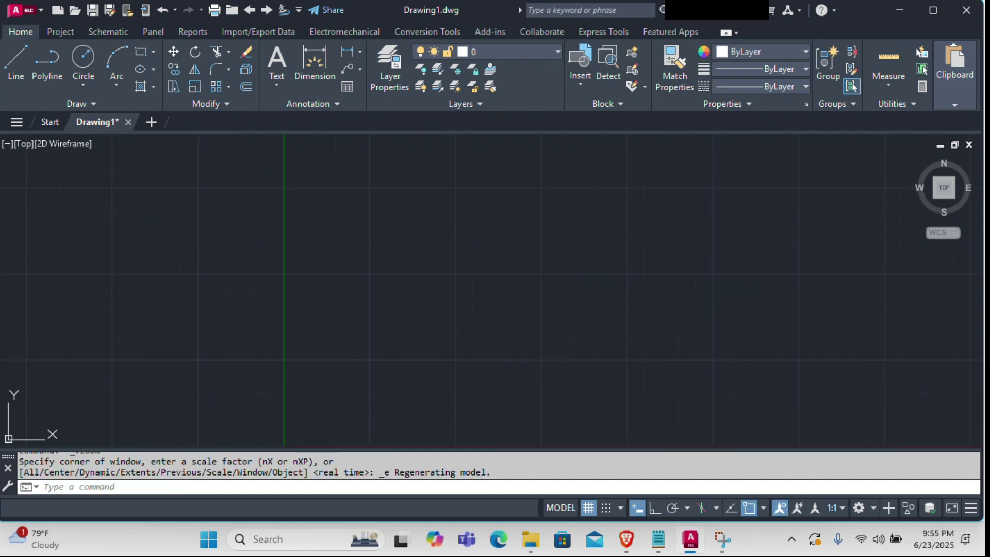
{"action": "left_click", "coordinate": [45, 60]}
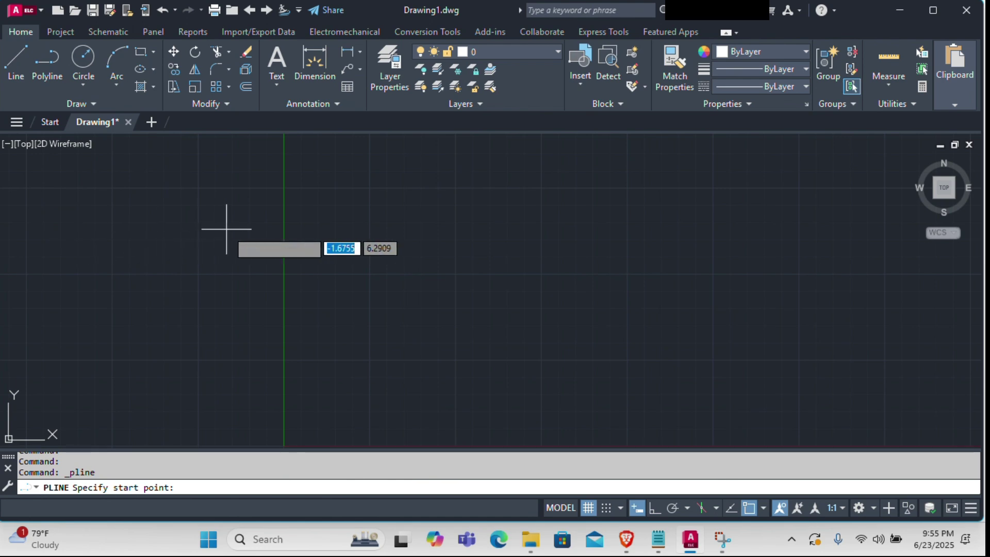
{"action": "left_click", "coordinate": [226, 229]}
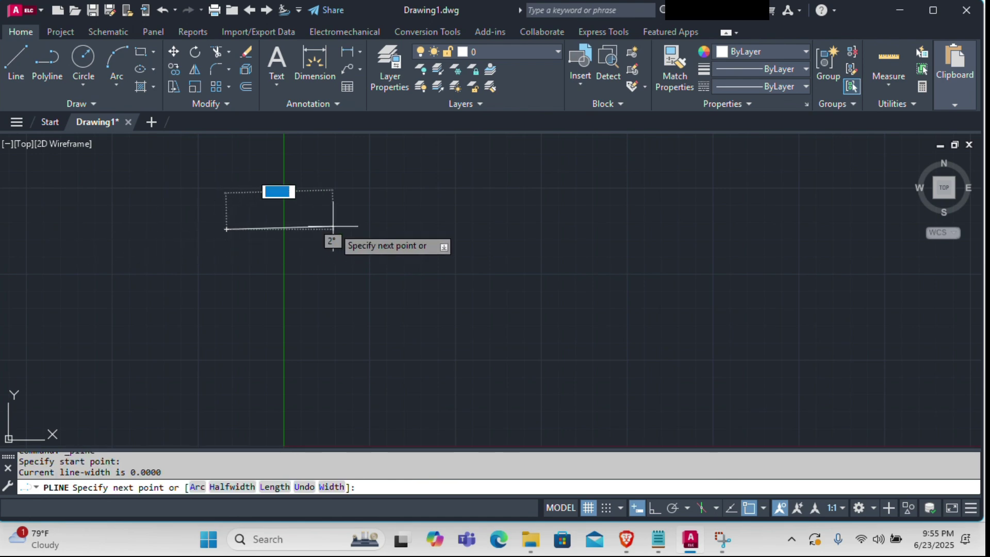
{"action": "left_click", "coordinate": [450, 228]}
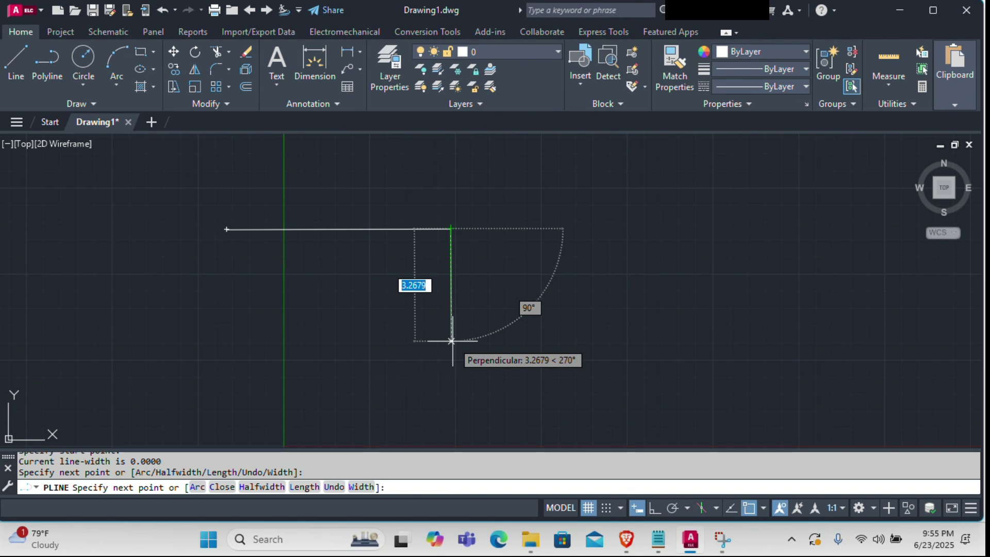
{"action": "left_click", "coordinate": [451, 343]}
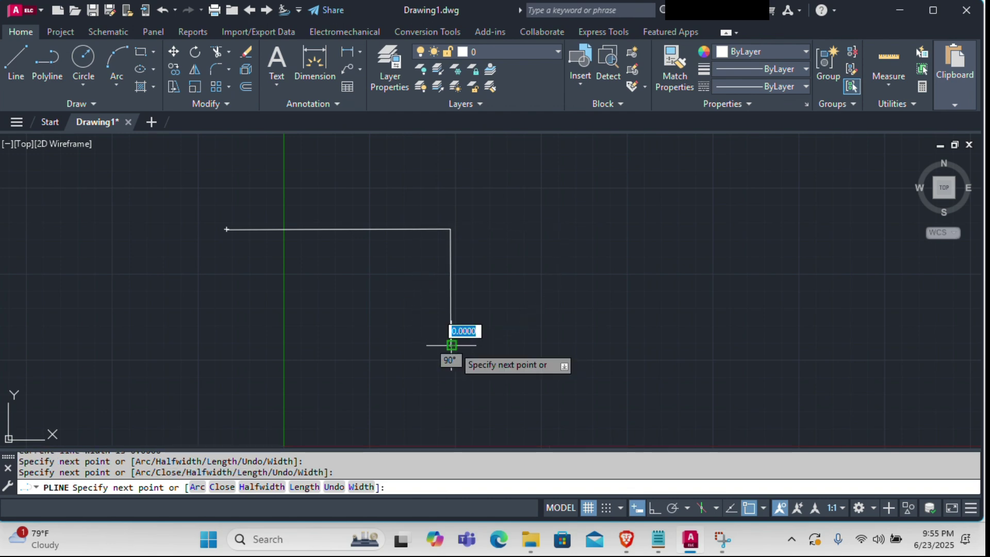
Continue the polyline with a downward-bulging semicircular arc about 6.15 units wide, ending level with the arc's start.
{"action": "type", "text": "a"}
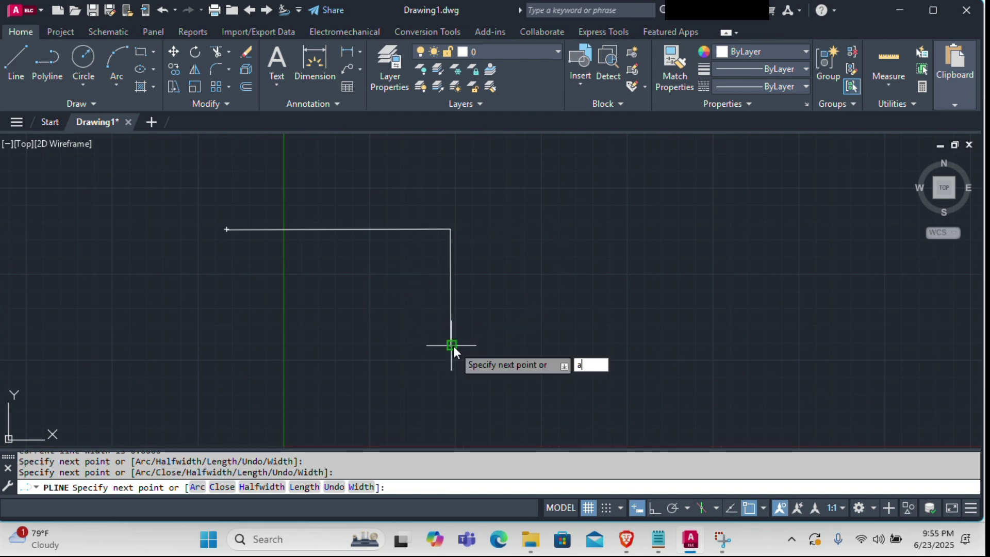
{"action": "type", "text": "rc"}
{"action": "key", "text": "Return"}
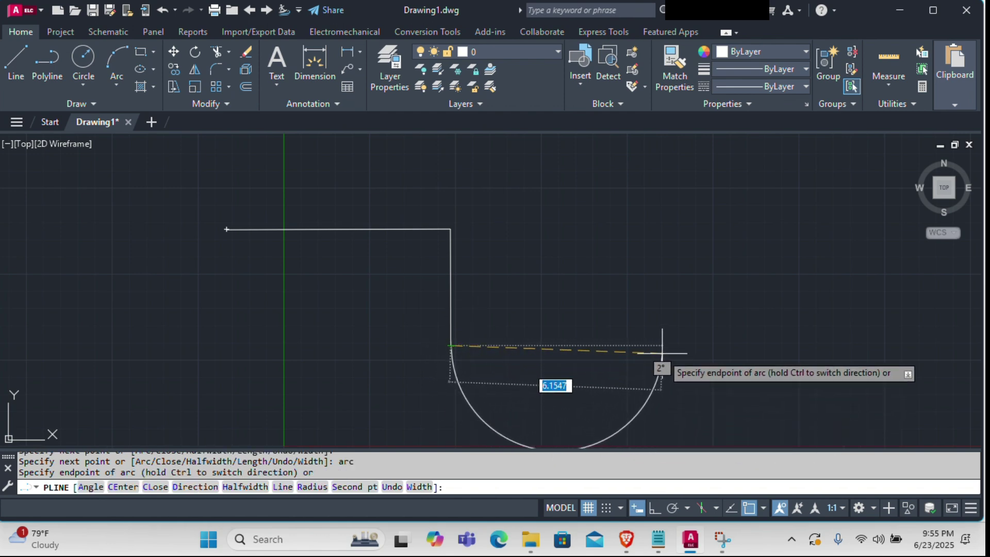
{"action": "left_click", "coordinate": [663, 346]}
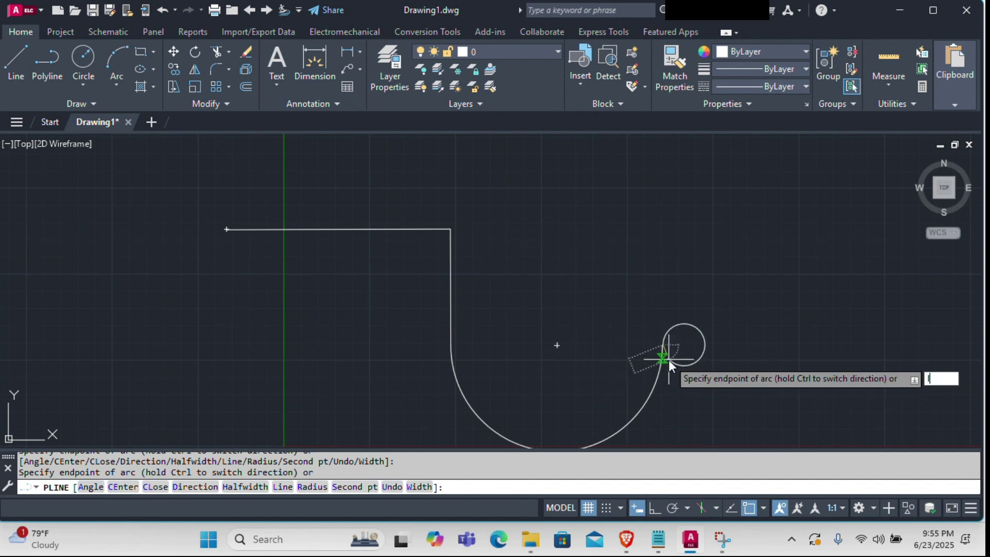
Switch back to straight segments and add a vertical rise to the first segment's level and a horizontal segment to the right.
{"action": "type", "text": "l"}
{"action": "key", "text": "Return"}
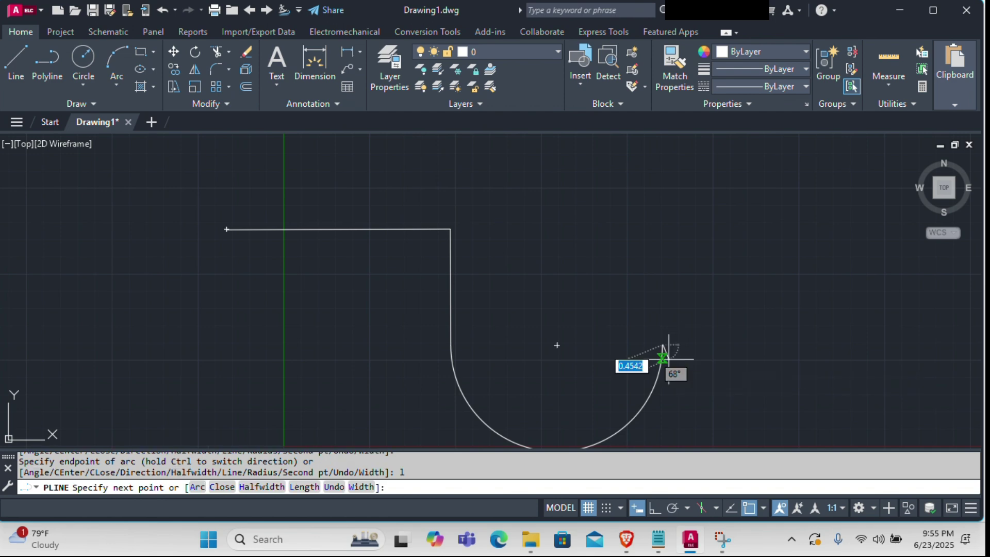
{"action": "left_click", "coordinate": [664, 229]}
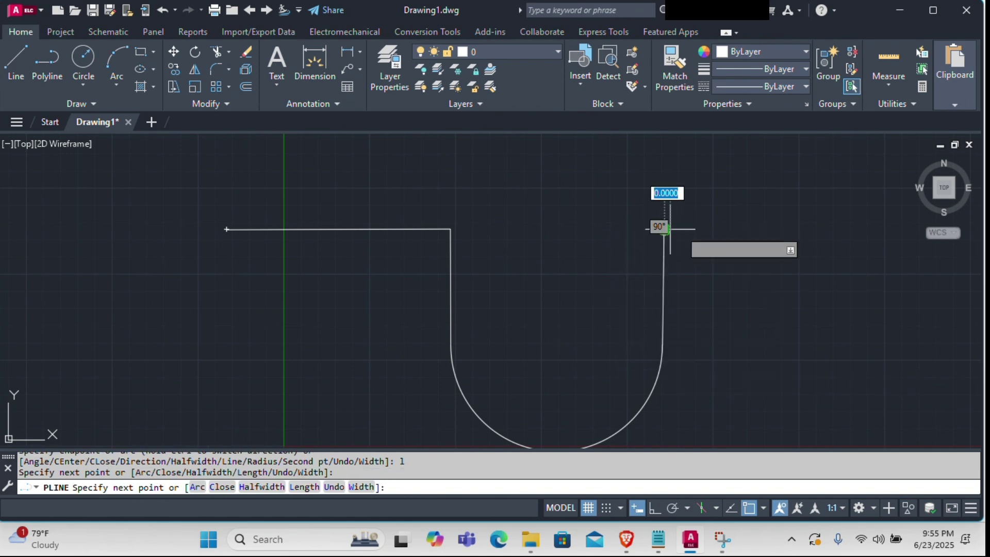
{"action": "left_click", "coordinate": [869, 230]}
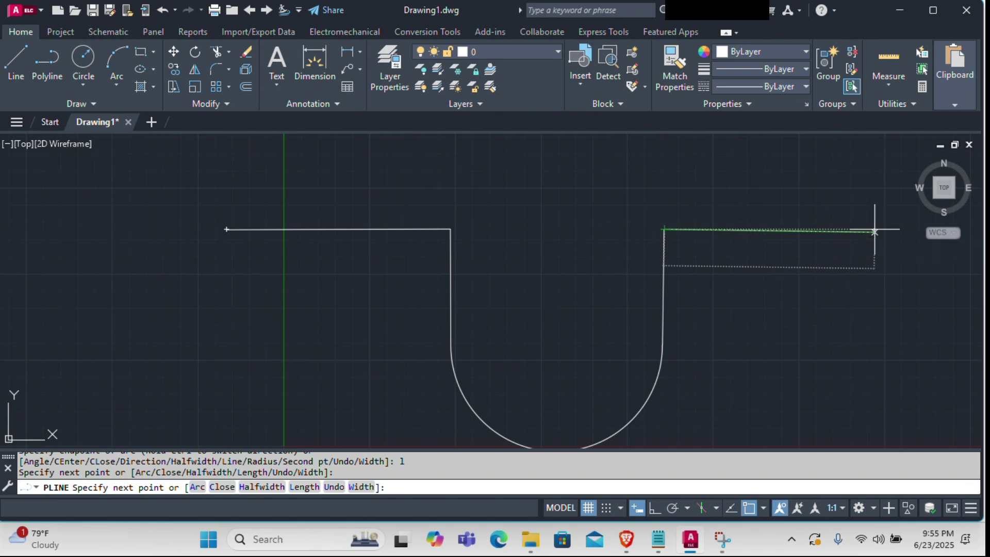
Complete the T-shaped outline with a vertical rise, a long leftward segment and a drop to the start point, ending the command.
{"action": "scroll", "coordinate": [871, 230], "scroll_direction": "down", "scroll_amount": 4}
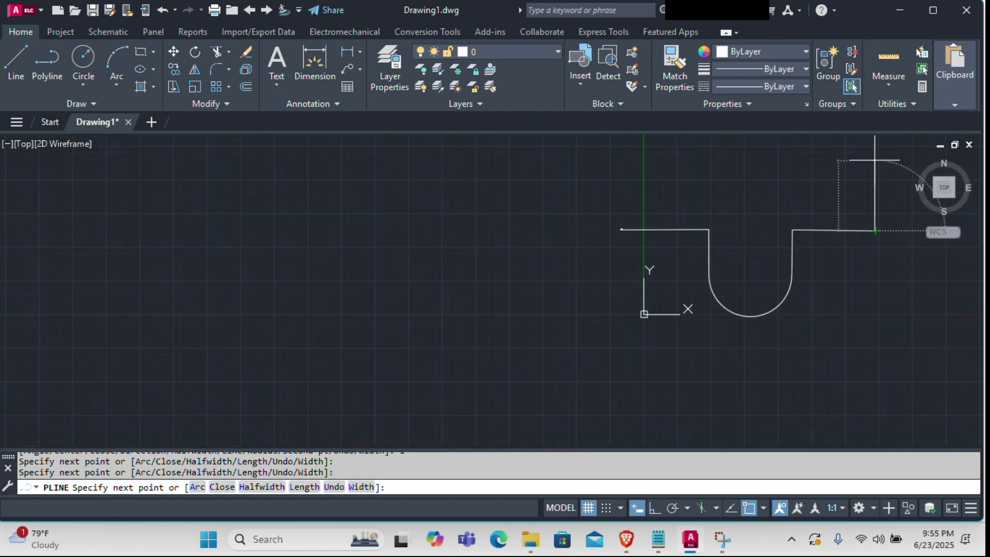
{"action": "left_click", "coordinate": [874, 160]}
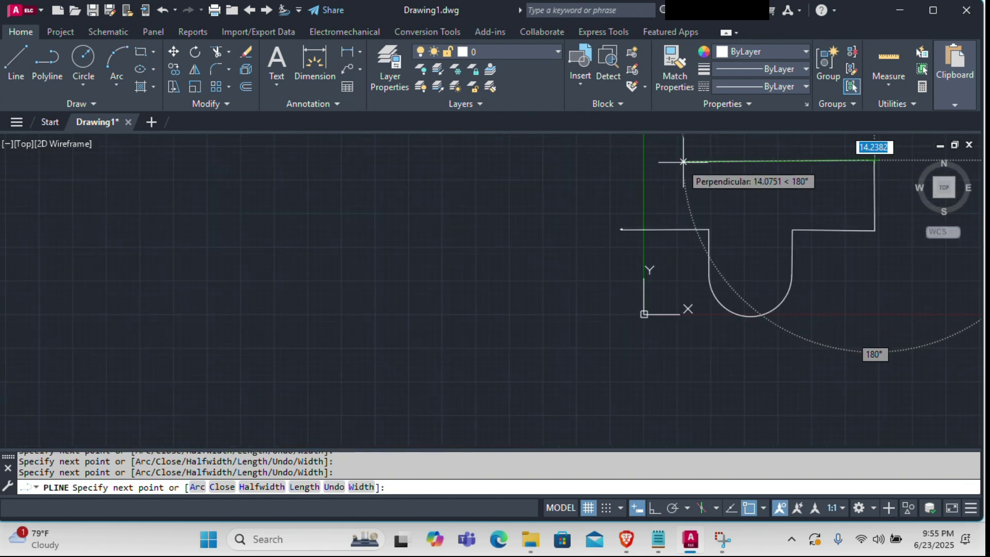
{"action": "left_click", "coordinate": [622, 161]}
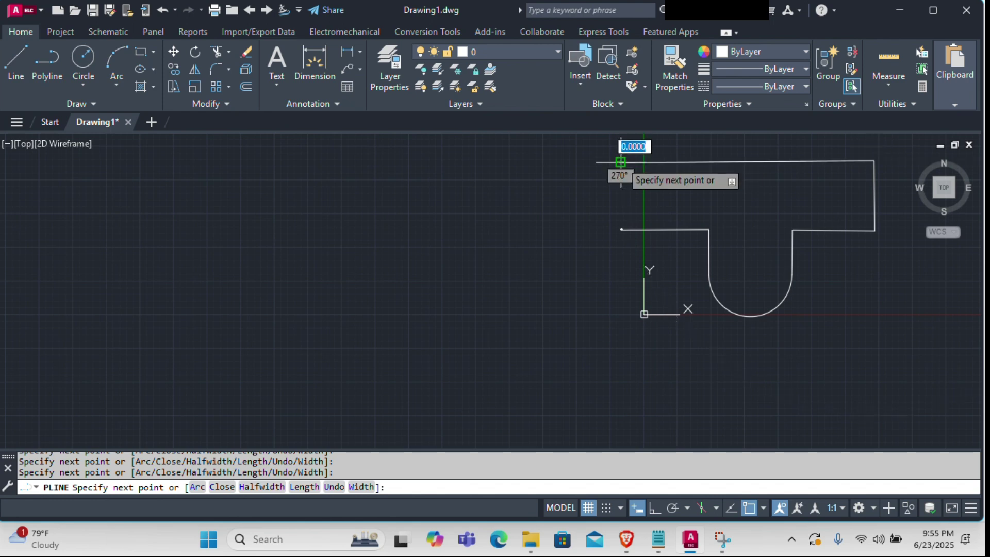
{"action": "left_click", "coordinate": [619, 230]}
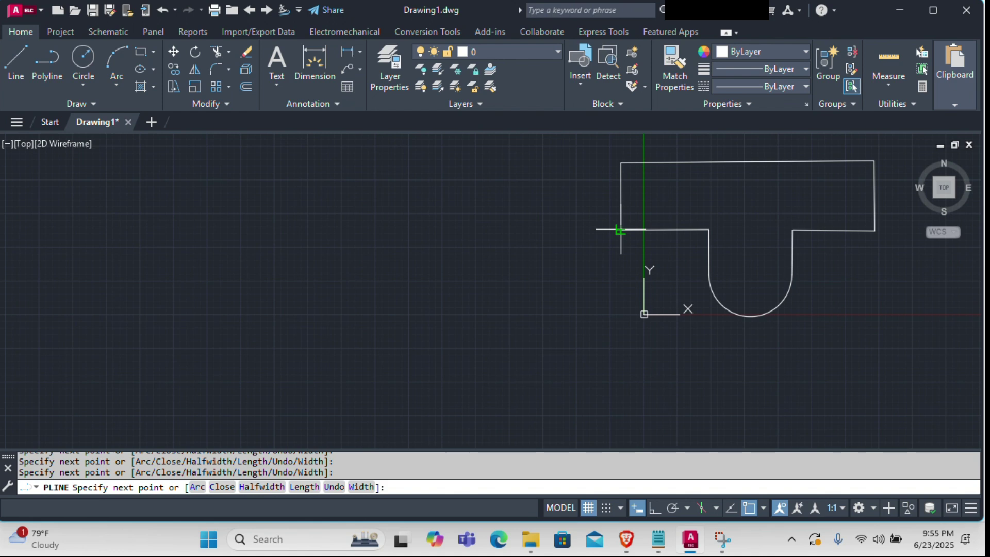
{"action": "key", "text": "Escape"}
Examine the T-shaped polyline's properties, including its segment widths, area and length, and clear the selection.
{"action": "mouse_move", "coordinate": [846, 293]}
{"action": "middle_mouse_down"}
{"action": "mouse_move", "coordinate": [764, 316]}
{"action": "mouse_move", "coordinate": [630, 325]}
{"action": "middle_mouse_up"}
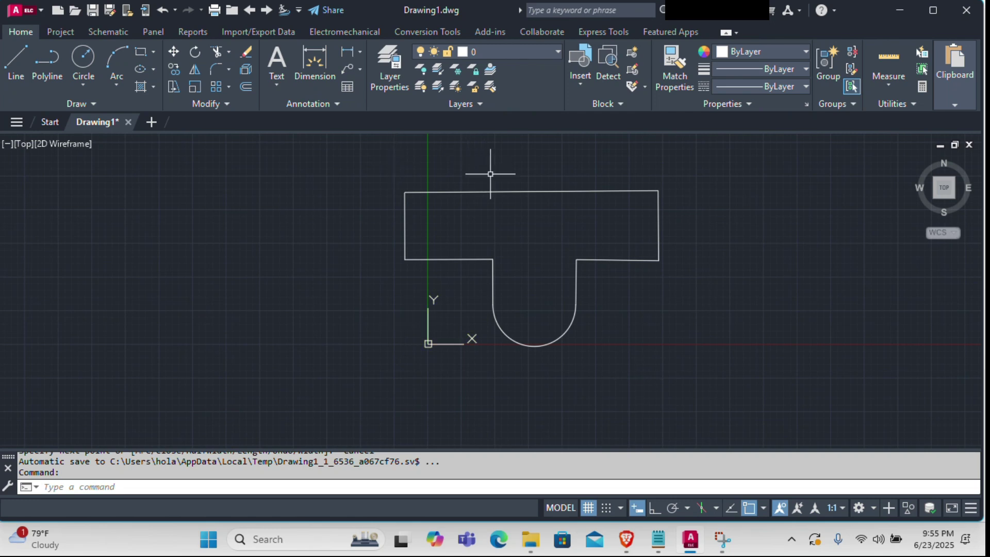
{"action": "left_click", "coordinate": [500, 189]}
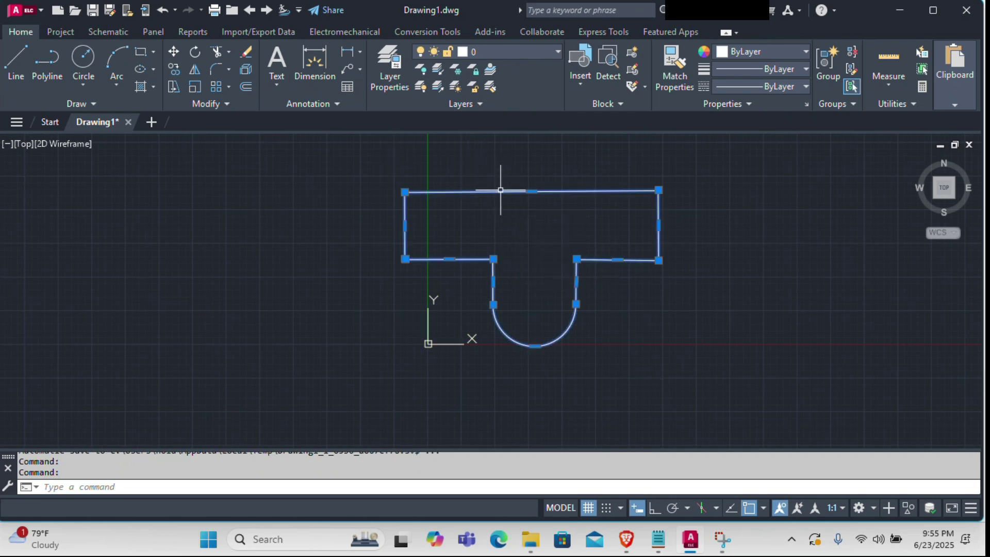
{"action": "right_click", "coordinate": [499, 194]}
{"action": "left_click", "coordinate": [595, 496]}
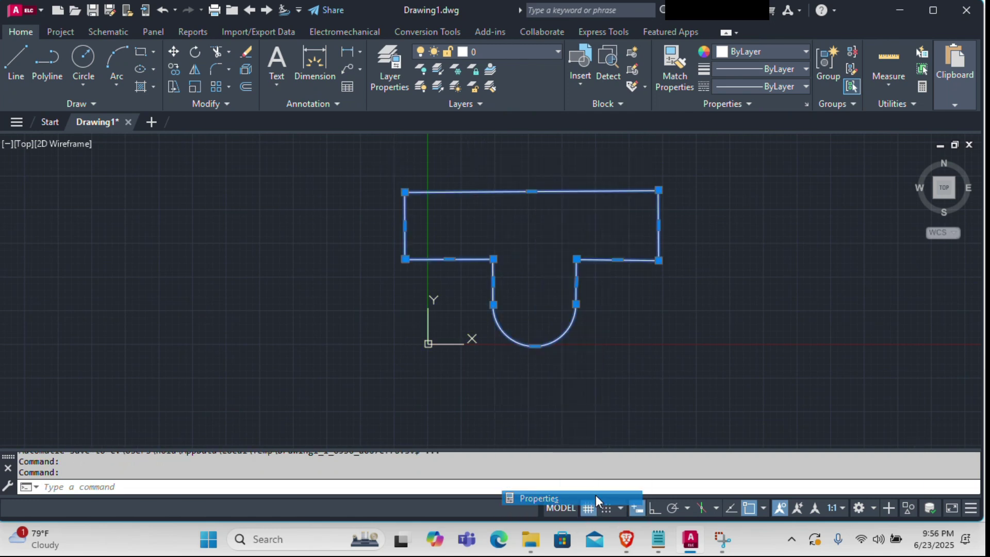
{"action": "scroll", "coordinate": [207, 204], "scroll_direction": "down", "scroll_amount": 3}
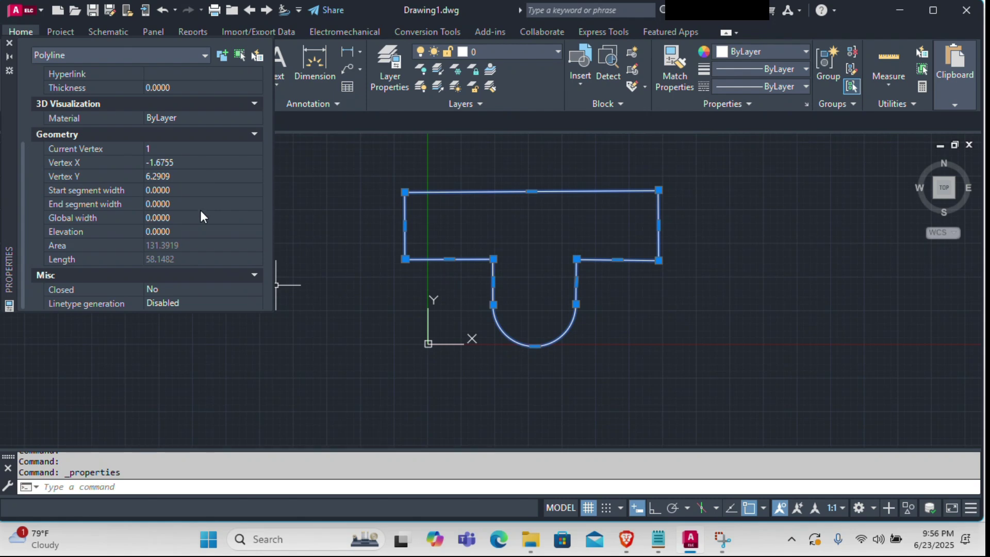
{"action": "scroll", "coordinate": [128, 217], "scroll_direction": "up", "scroll_amount": 2}
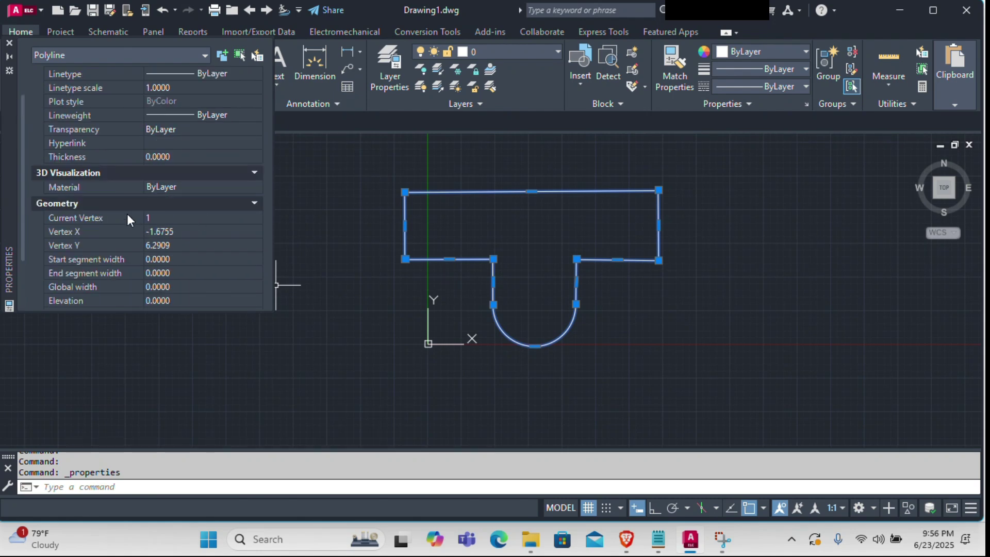
{"action": "scroll", "coordinate": [127, 213], "scroll_direction": "up", "scroll_amount": 1}
{"action": "scroll", "coordinate": [127, 214], "scroll_direction": "down", "scroll_amount": 3}
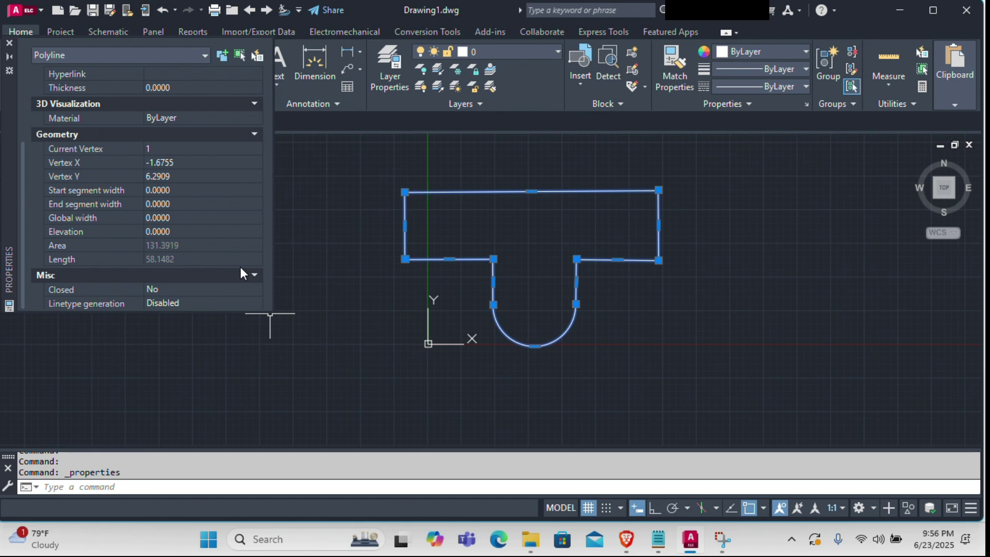
{"action": "key", "text": "Escape"}
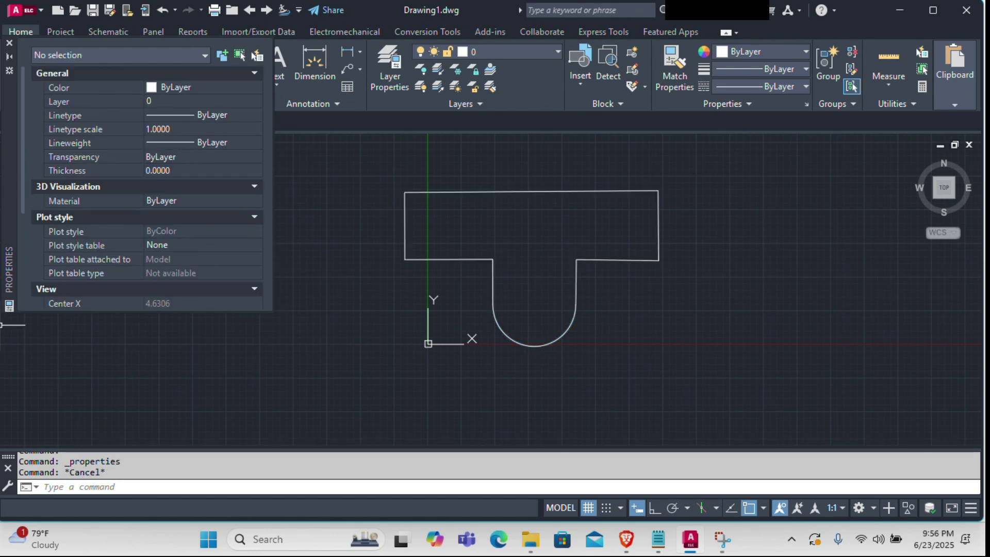